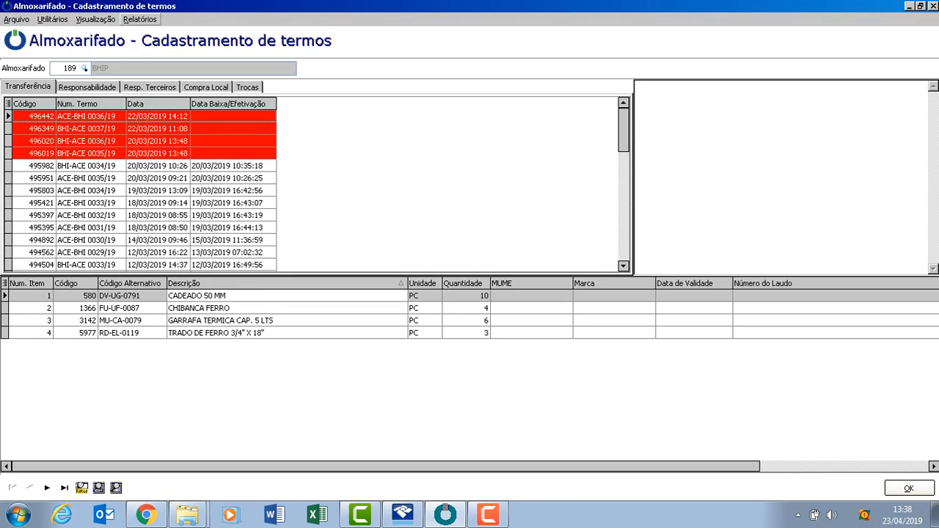
# Start an item tracking report (Rastreamento de item) and select item 8498
pyautogui.click(140, 19)
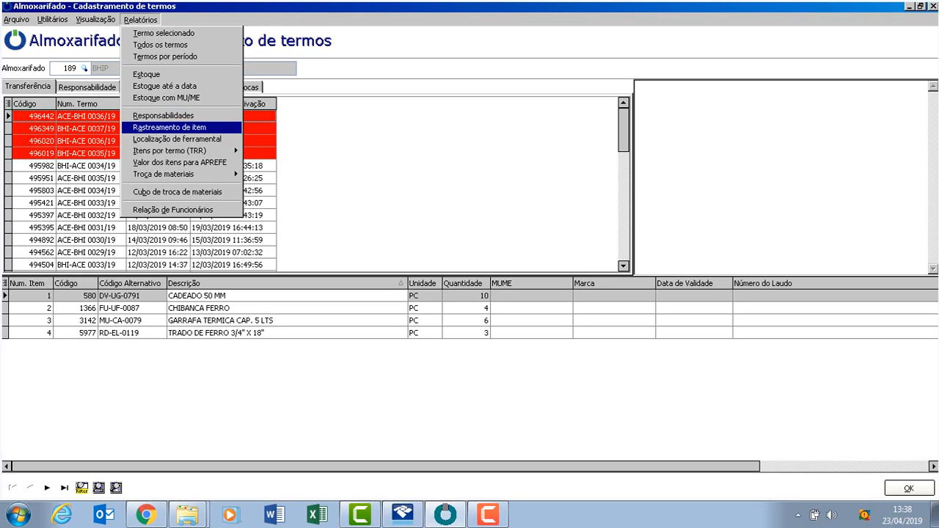
pyautogui.press('Down')
pyautogui.press('Up')
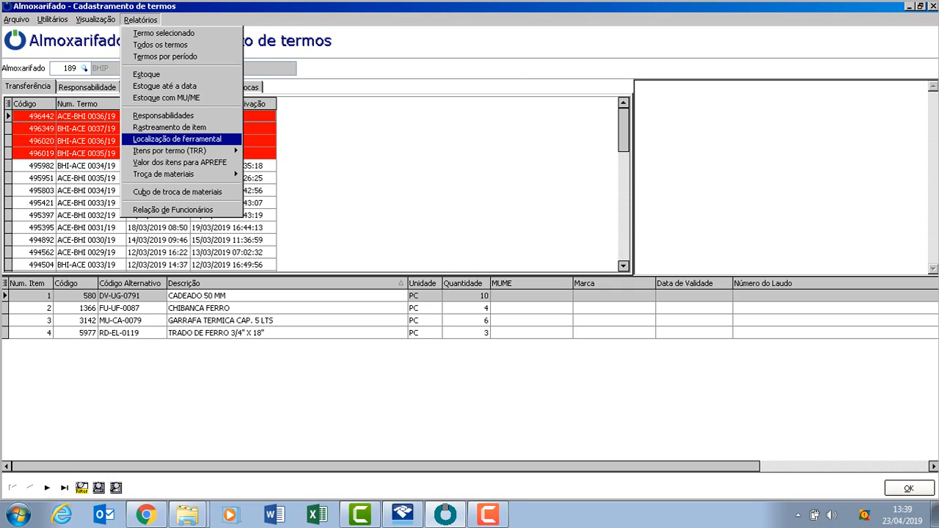
pyautogui.press('Up')
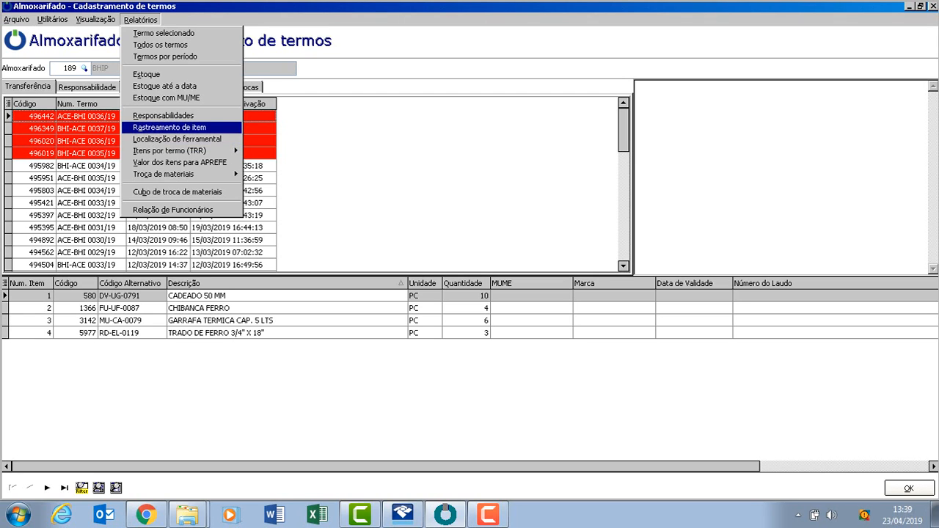
pyautogui.press('Return')
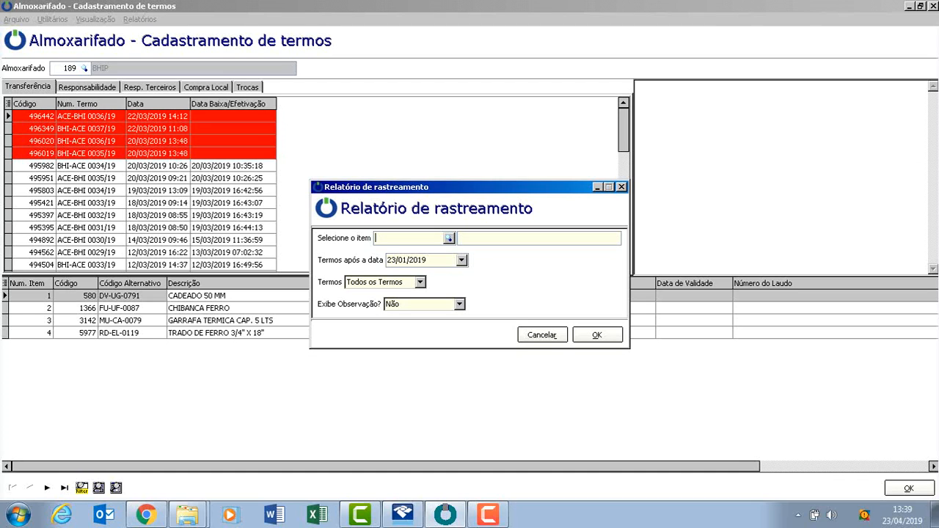
pyautogui.write('%')
pyautogui.press('BackSpace')
pyautogui.write('8498')
pyautogui.press('Tab')
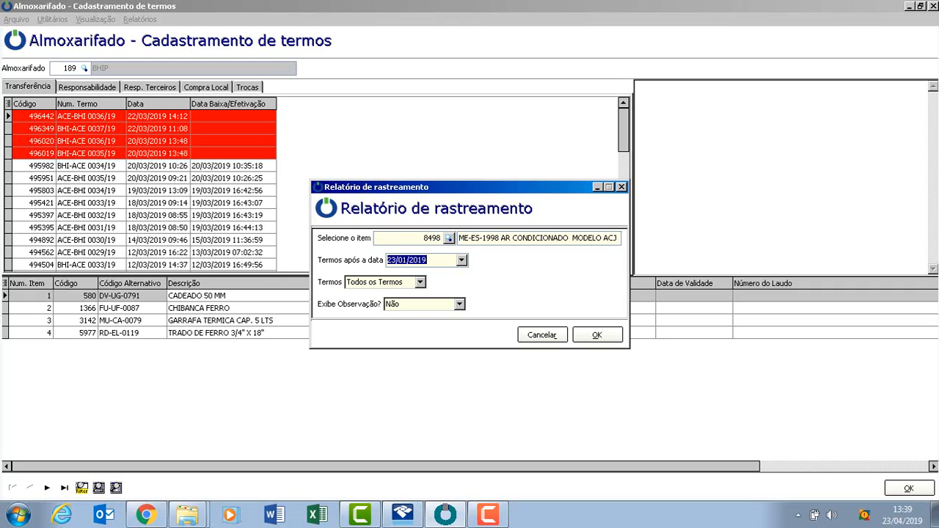
pyautogui.hotkey('shift', 'Tab')
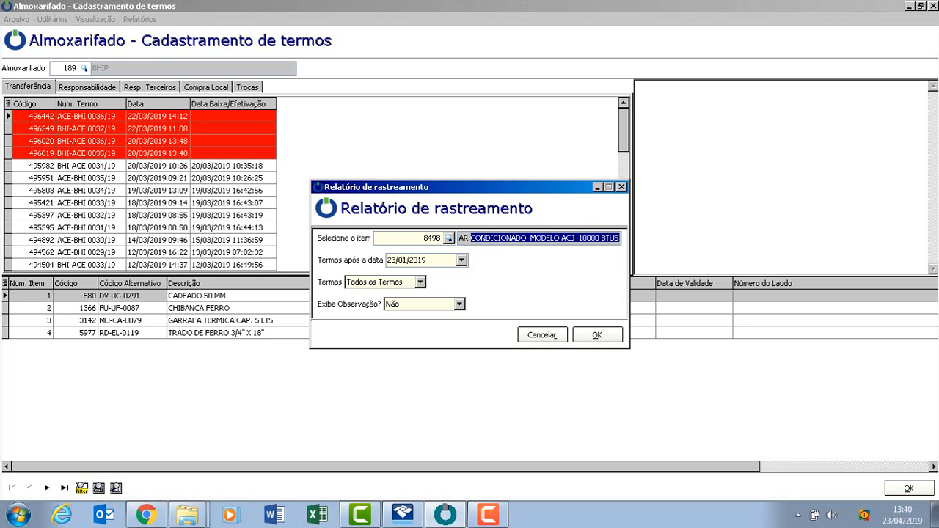
# Set the report to cover terms after 23/01/2000 and include Todos os Termos
pyautogui.click(428, 261)
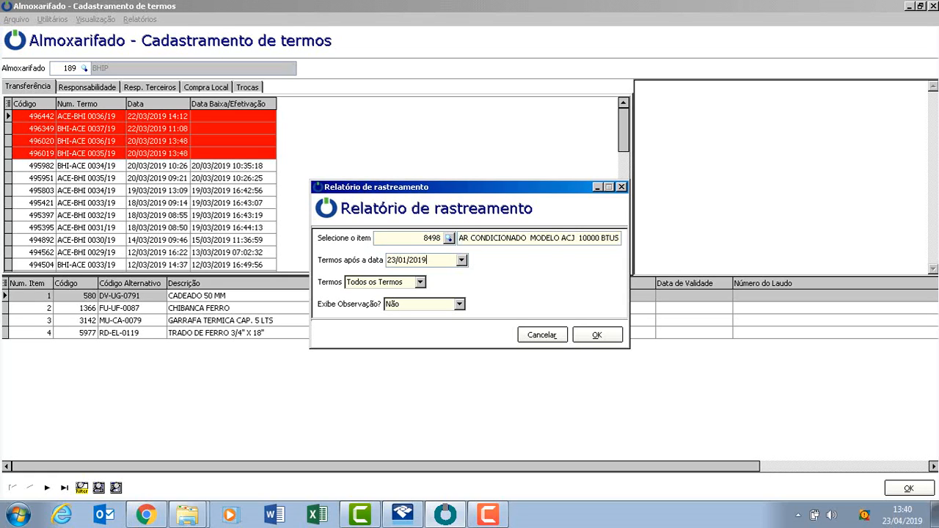
pyautogui.press('BackSpace')
pyautogui.press('BackSpace')
pyautogui.write('00')
pyautogui.press('Tab')
pyautogui.hotkey('alt', 'Down')
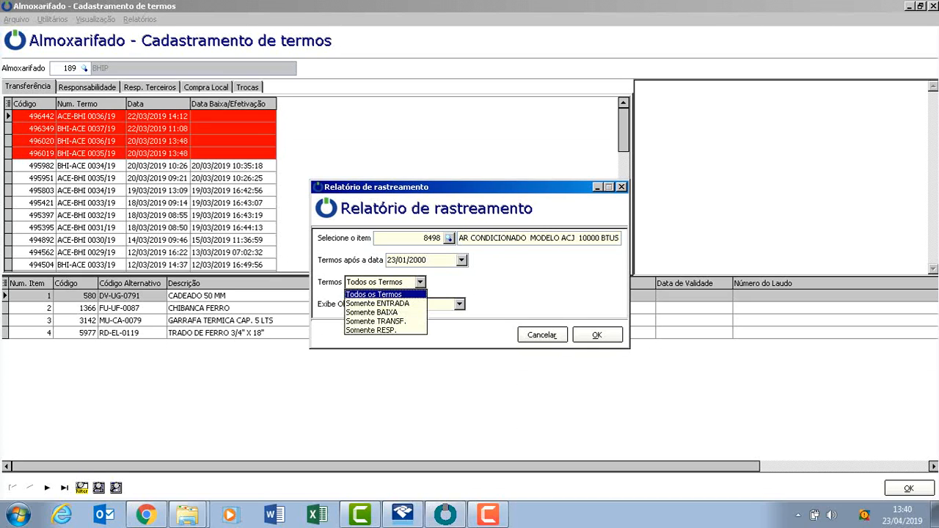
pyautogui.click(385, 295)
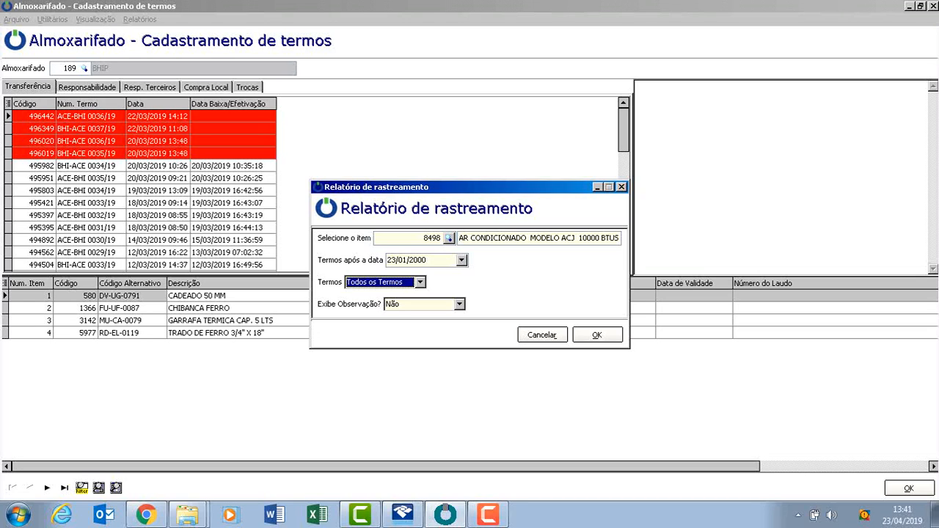
# Set Exibe Observação to Sim and generate the tracking report
pyautogui.click(458, 304)
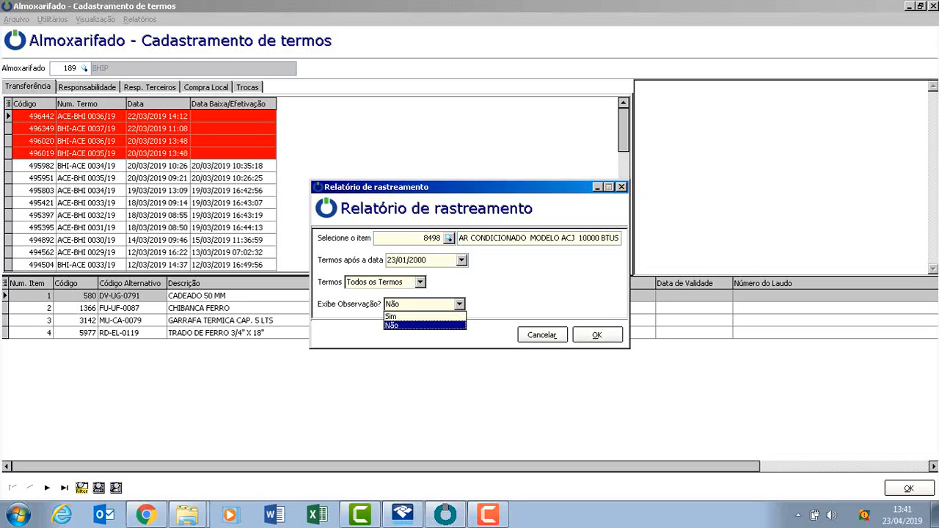
pyautogui.click(415, 317)
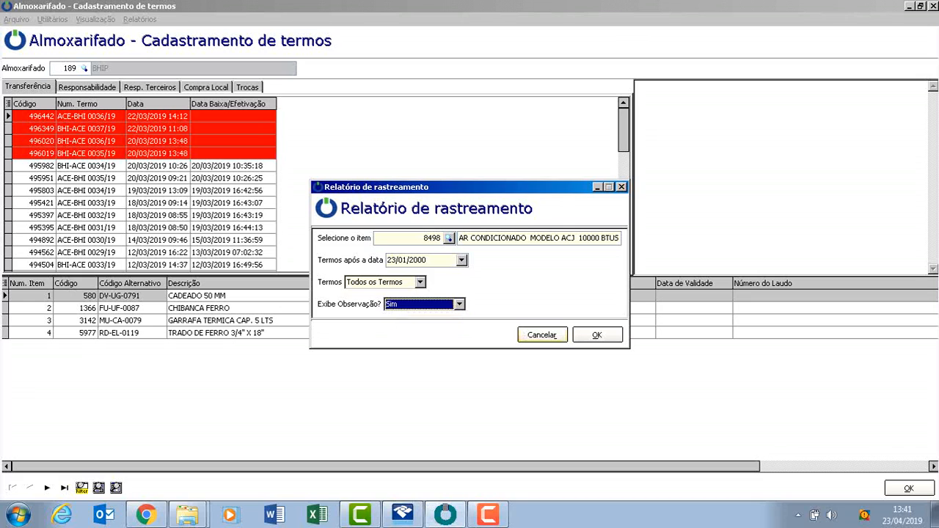
pyautogui.press('Return')
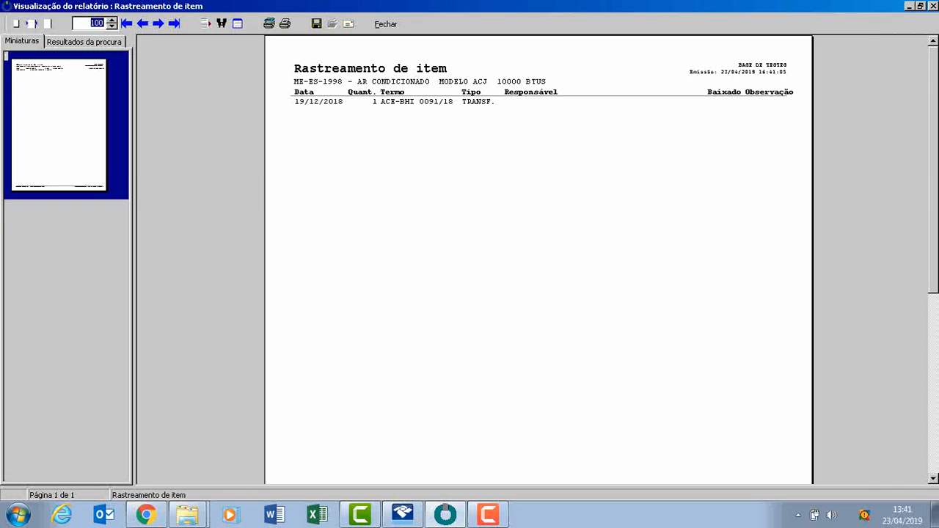
# Enlarge the tracking report preview to 140% to read its term entries, and close the report
pyautogui.write('130')
pyautogui.press('Return')
pyautogui.press('Up')
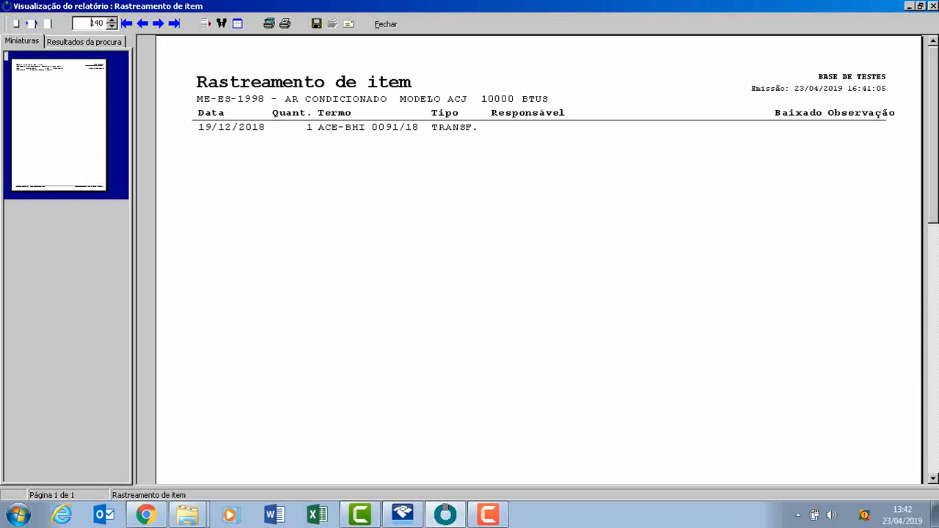
pyautogui.click(386, 23)
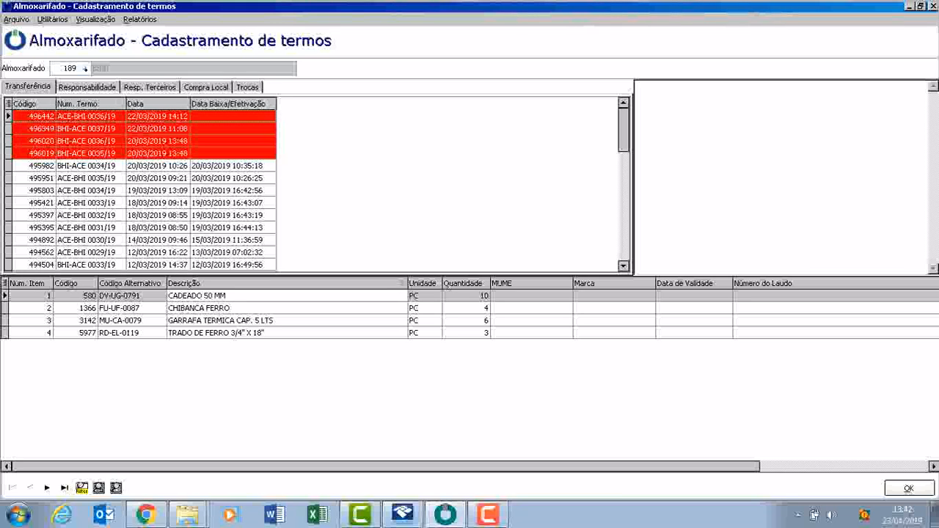
# Open the filter for the Transferência terms and choose Num. Termo as the search field
pyautogui.click(88, 87)
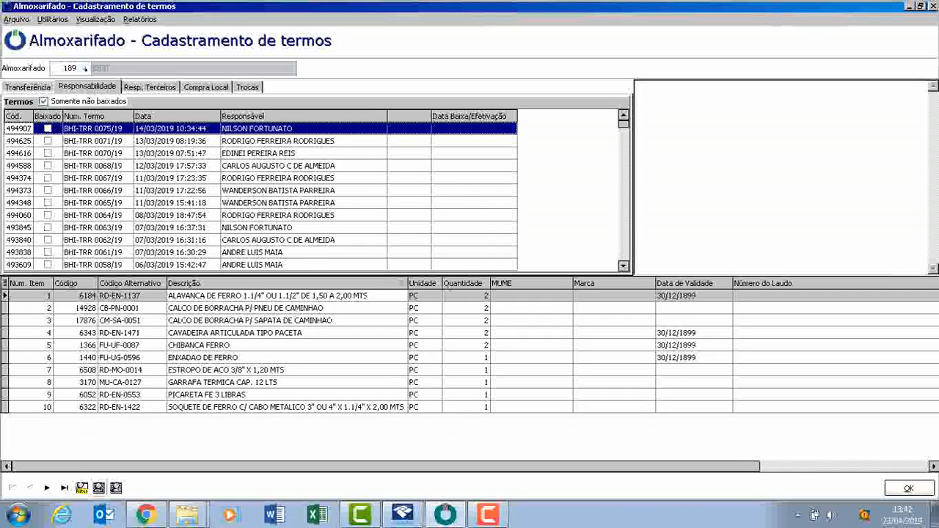
pyautogui.click(28, 87)
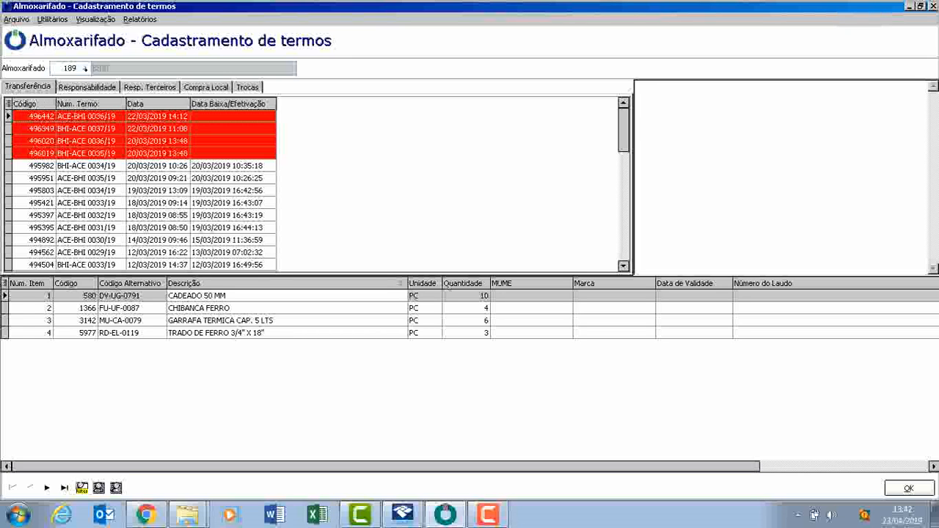
pyautogui.click(82, 488)
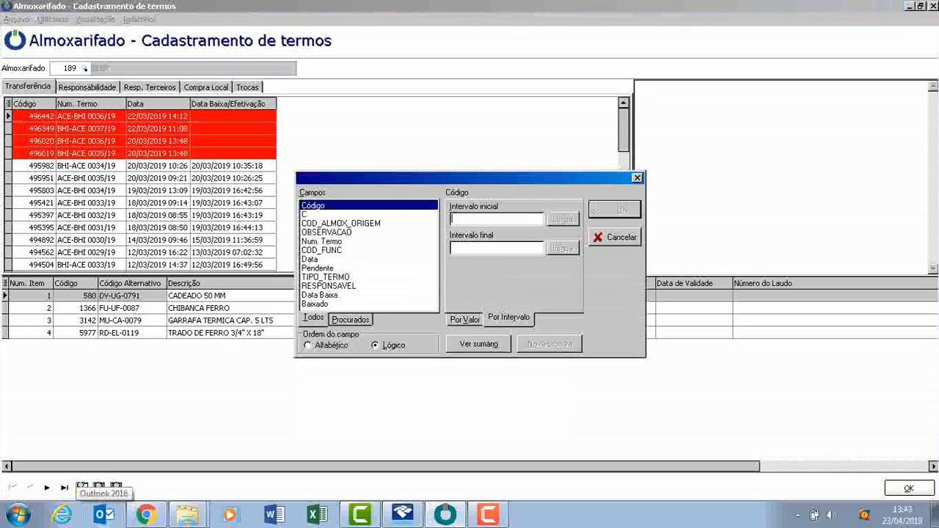
pyautogui.click(330, 214)
pyautogui.press('Down')
pyautogui.press('Down')
pyautogui.press('Down')
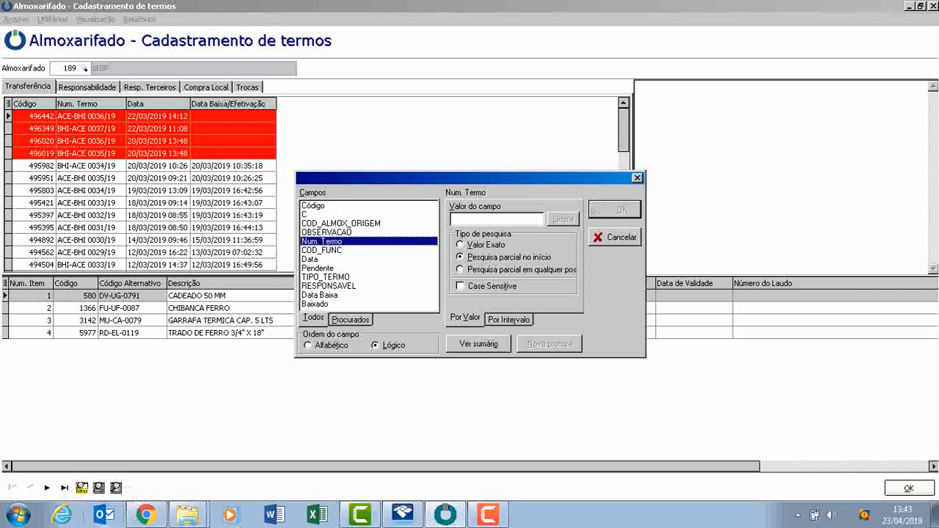
pyautogui.press('Down')
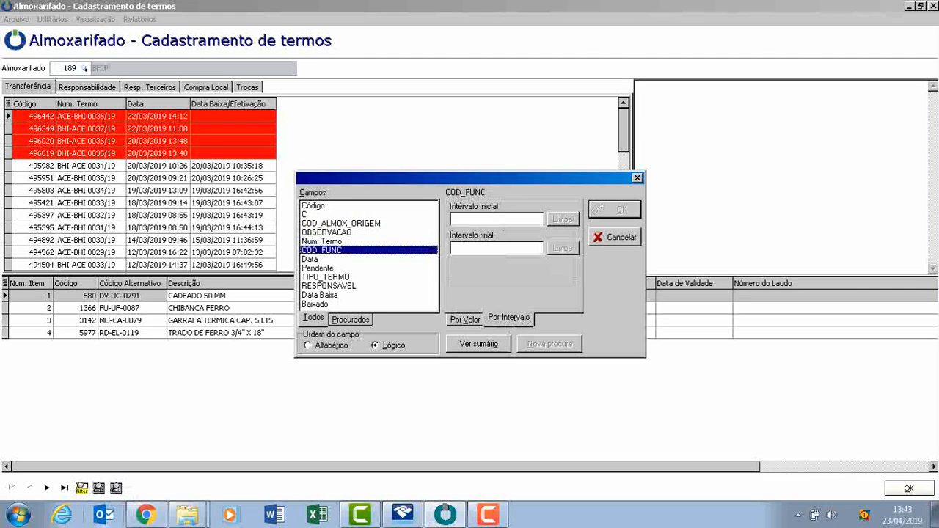
pyautogui.press('Up')
pyautogui.press('Up')
pyautogui.press('Down')
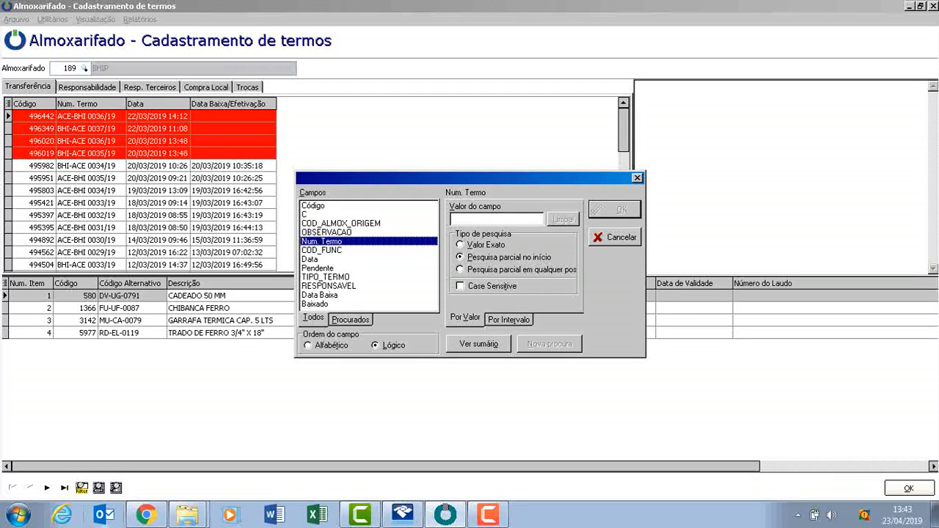
pyautogui.press('Tab')
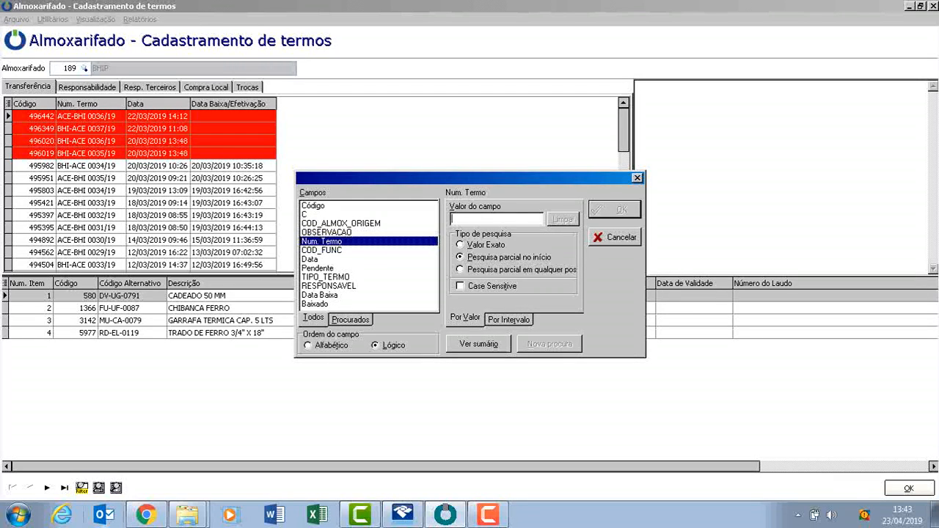
# Filter the transfer terms by ACE-BHI 0091/18, using a partial search at any position
pyautogui.click(460, 269)
pyautogui.click(486, 219)
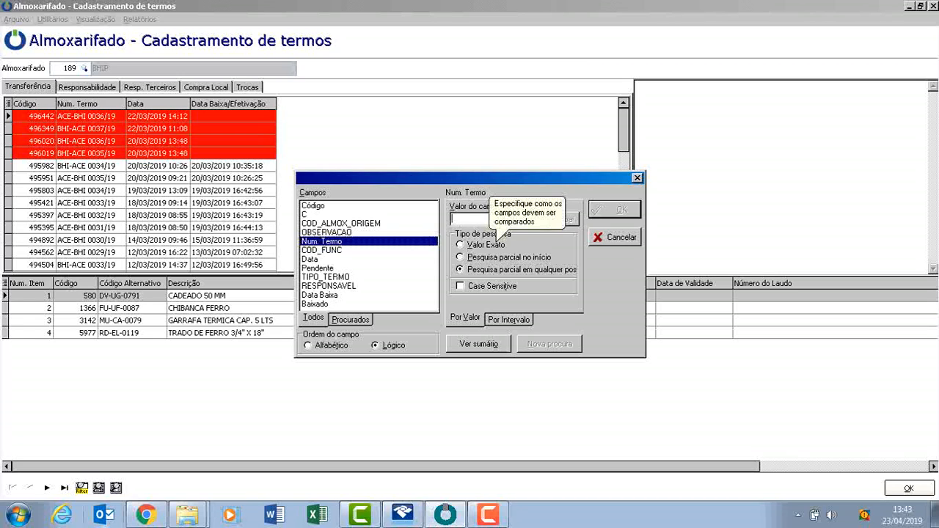
pyautogui.write('ACE0')
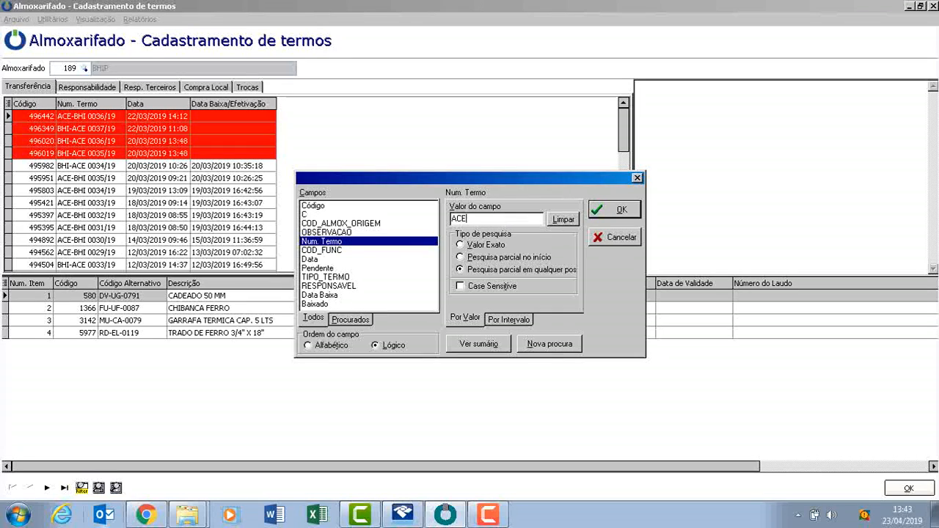
pyautogui.press('BackSpace')
pyautogui.write('-BHI')
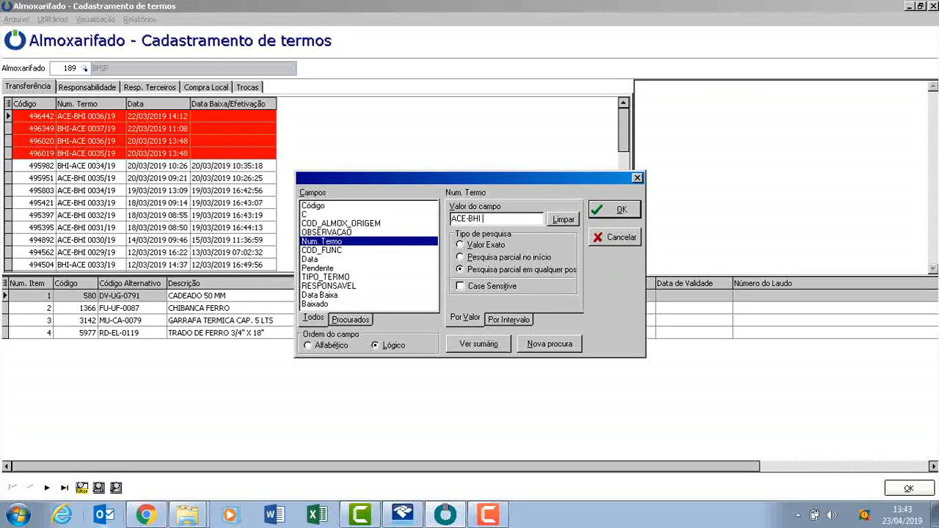
pyautogui.write(' 0091/18')
pyautogui.press('Return')
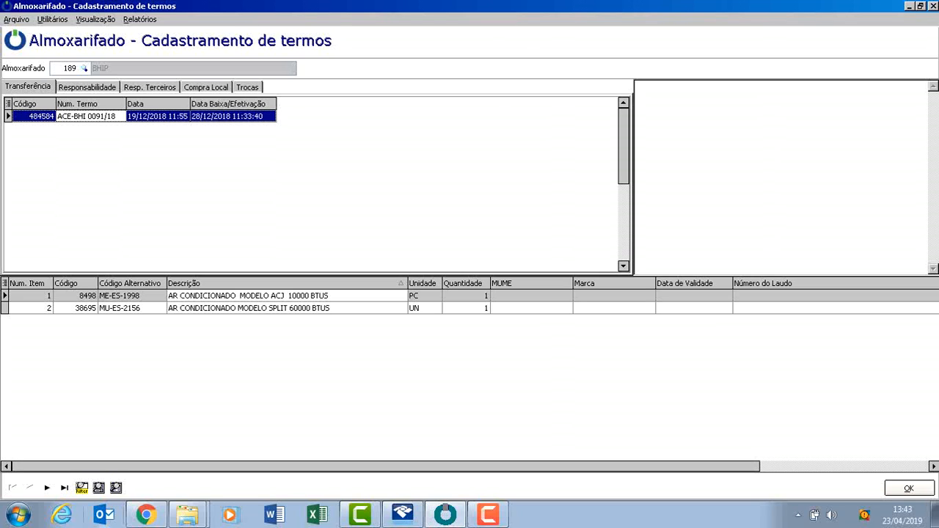
# Try to print the filtered transfer term ACE-BHI 0091/18 as a report
pyautogui.hotkey('alt', 'r')
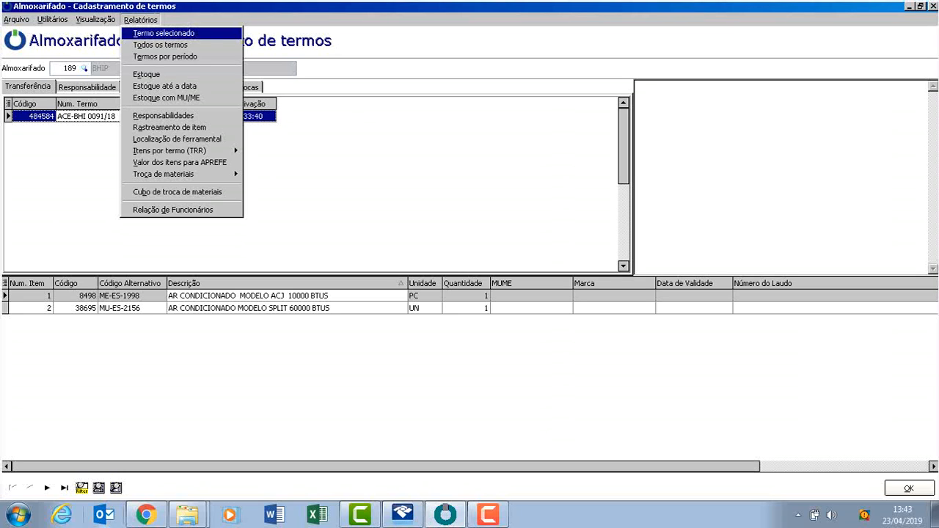
pyautogui.press('Return')
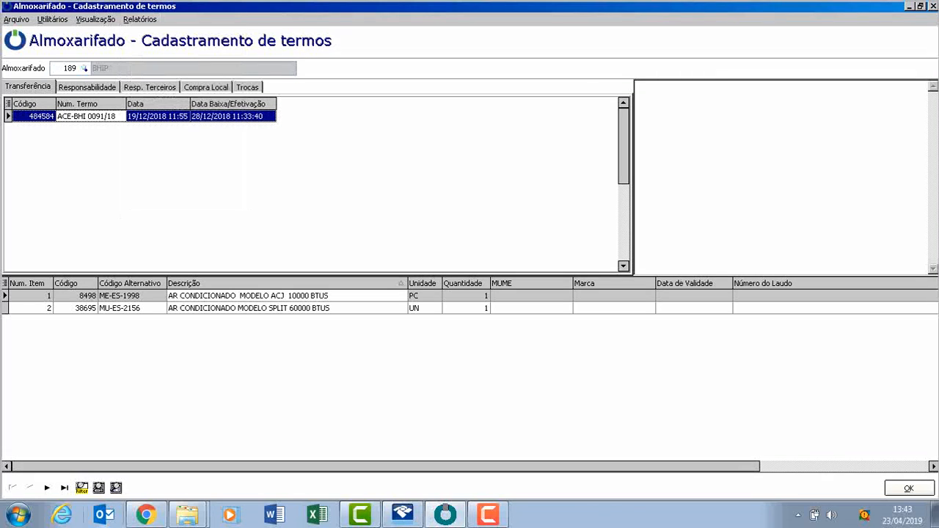
pyautogui.hotkey('alt', 'r')
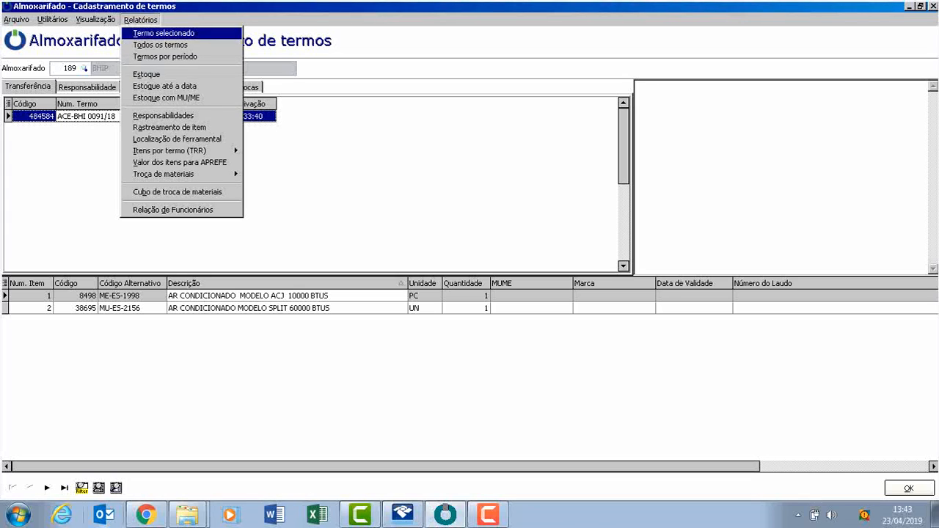
pyautogui.press('Down')
pyautogui.press('Return')
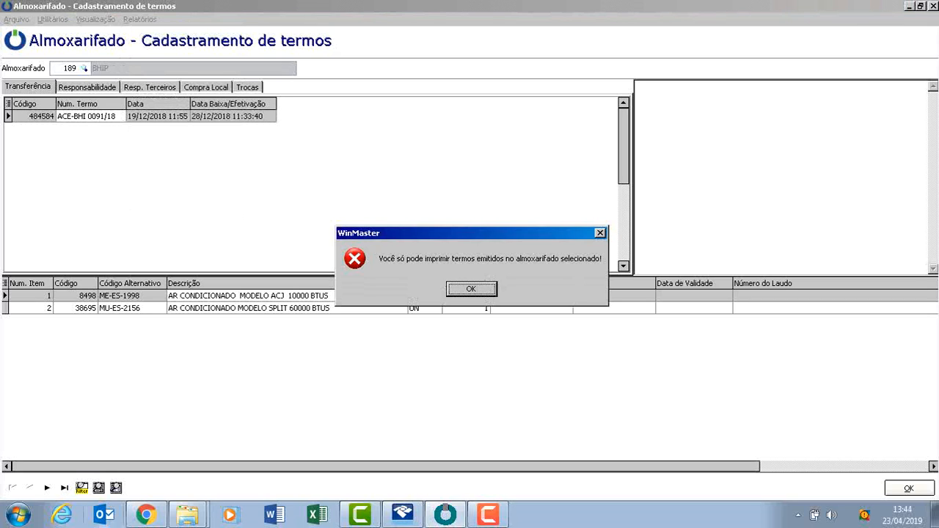
pyautogui.press('Return')
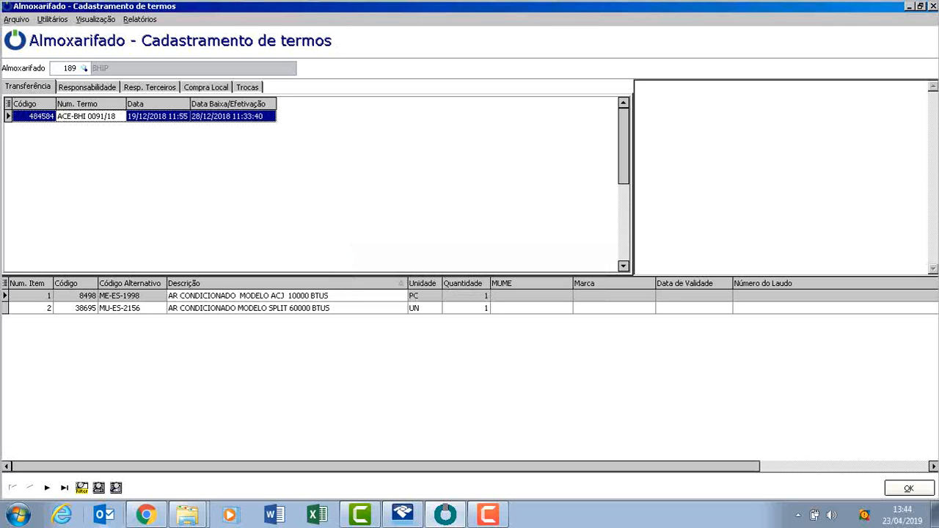
# Start another item tracking report and select item 9451
pyautogui.click(139, 19)
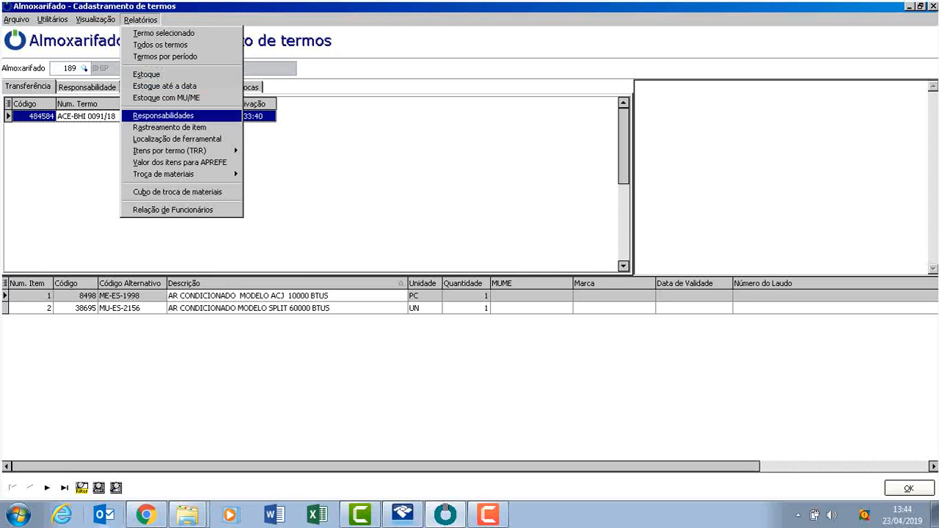
pyautogui.click(169, 128)
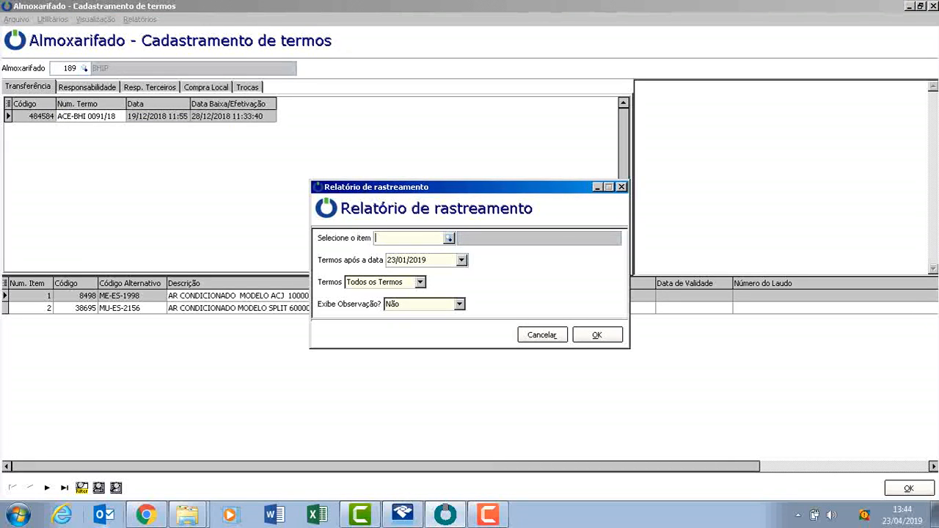
pyautogui.write('9451')
pyautogui.press('Tab')
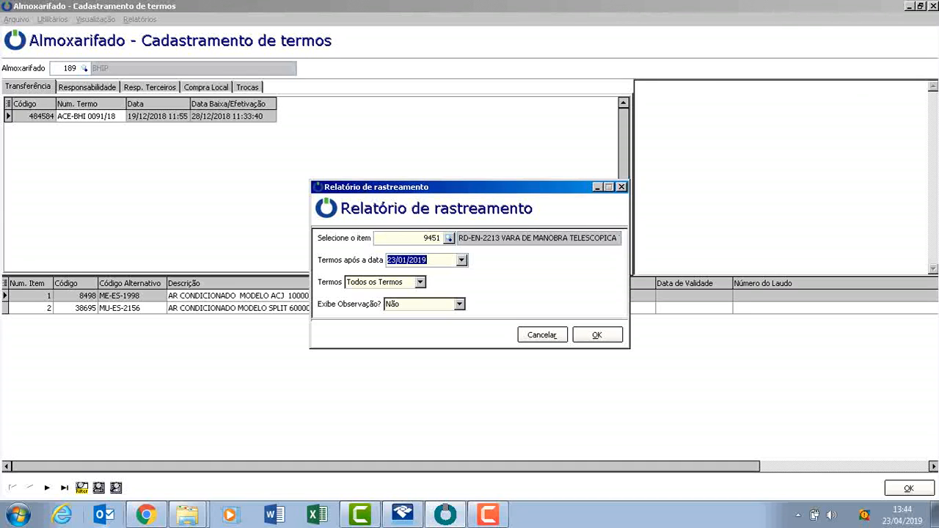
# Generate the tracking report for Todos os Termos after 23/01/2010 with Exibe Observação set to Sim, and view its second page
pyautogui.click(427, 260)
pyautogui.press('BackSpace')
pyautogui.write('0')
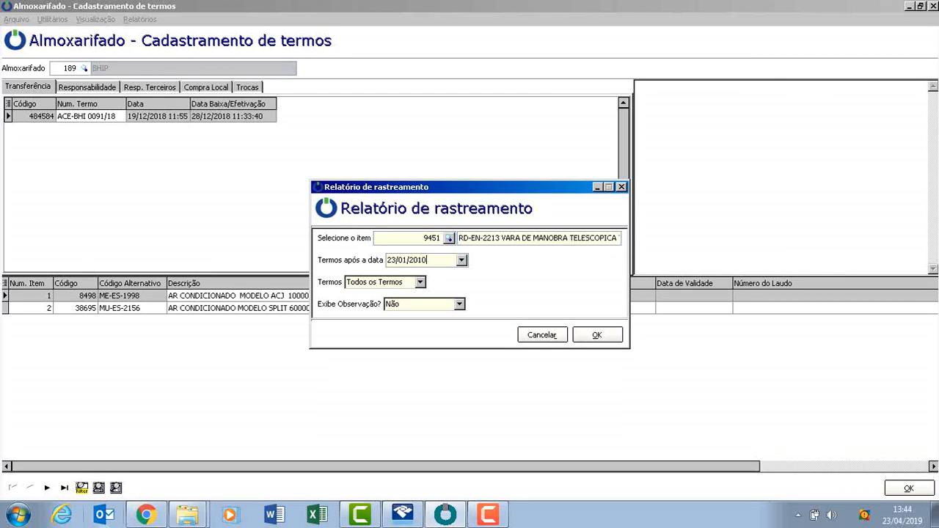
pyautogui.click(420, 283)
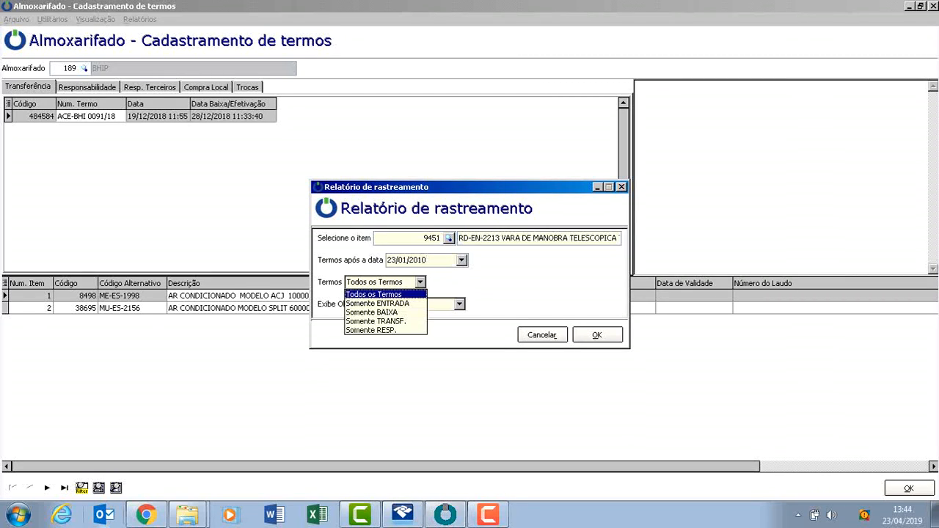
pyautogui.click(375, 295)
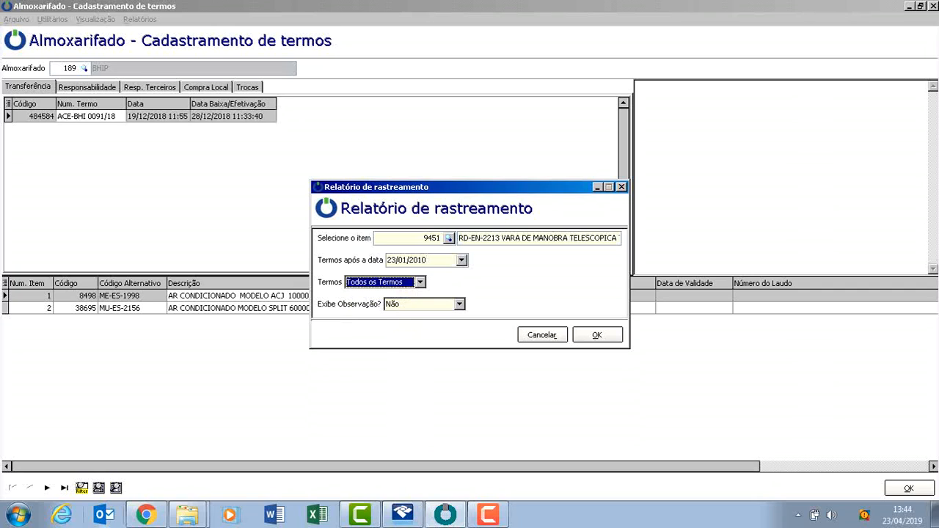
pyautogui.click(459, 304)
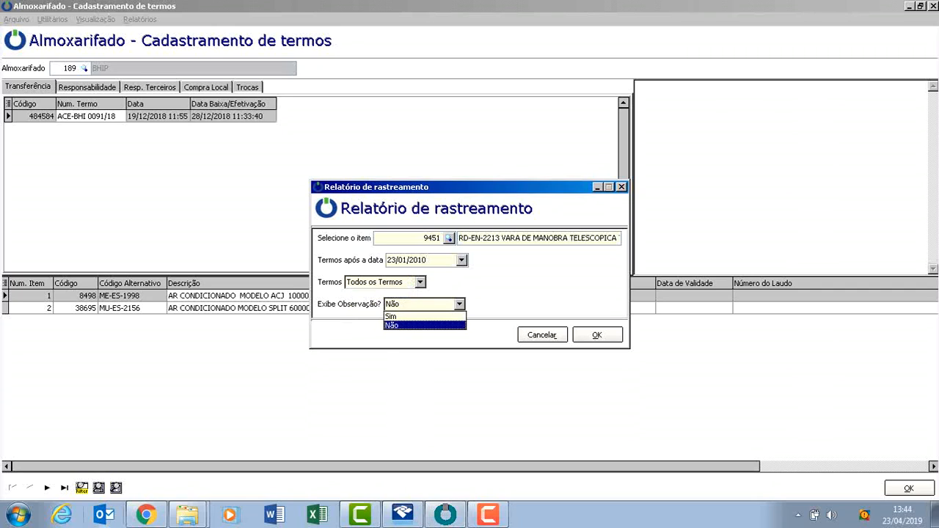
pyautogui.click(411, 317)
pyautogui.click(597, 336)
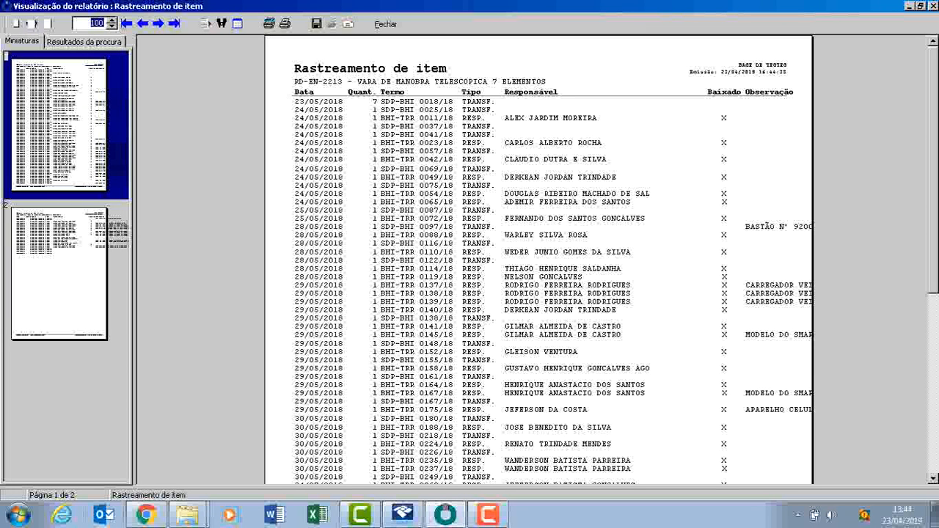
pyautogui.click(59, 274)
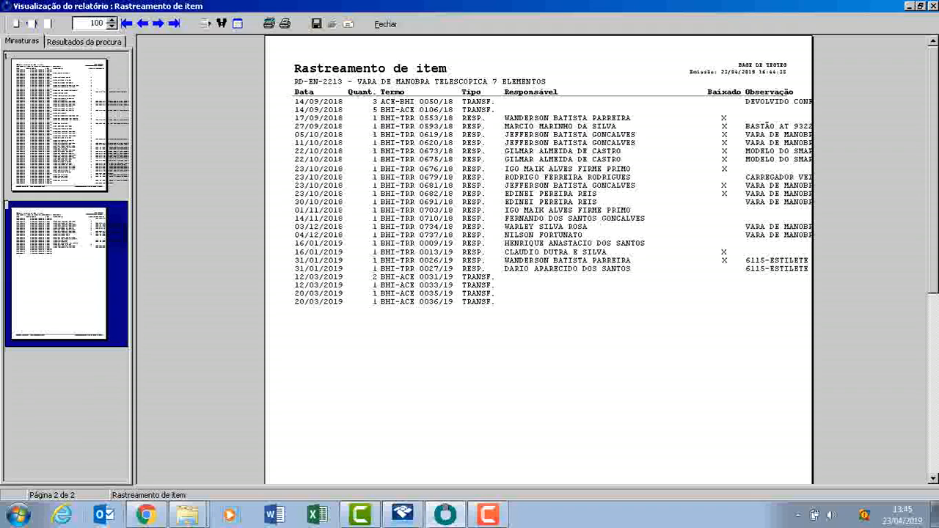
pyautogui.press('Escape')
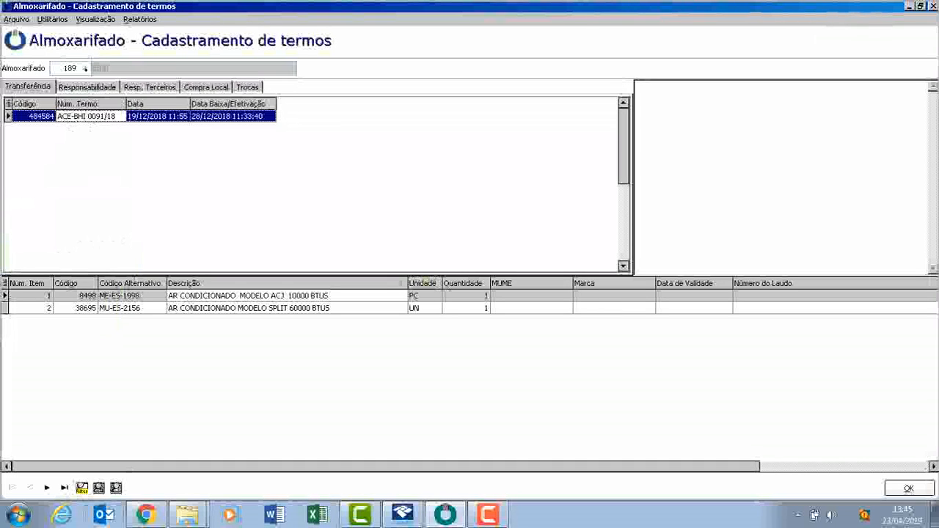
# Filter the transfer terms by Num. Termo BHI-ACE 0031/19 and select item 9451 in the term's item list
pyautogui.click(82, 488)
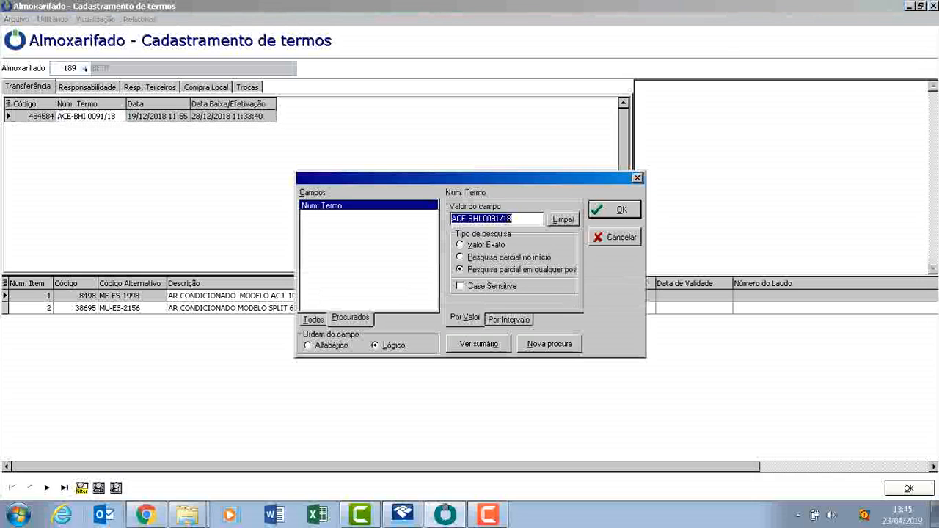
pyautogui.press('Delete')
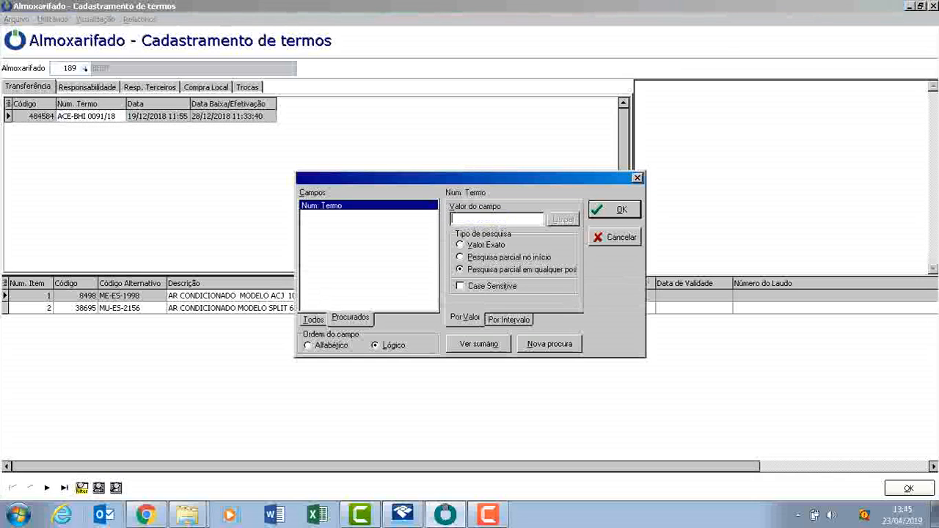
pyautogui.write('BHI-AC')
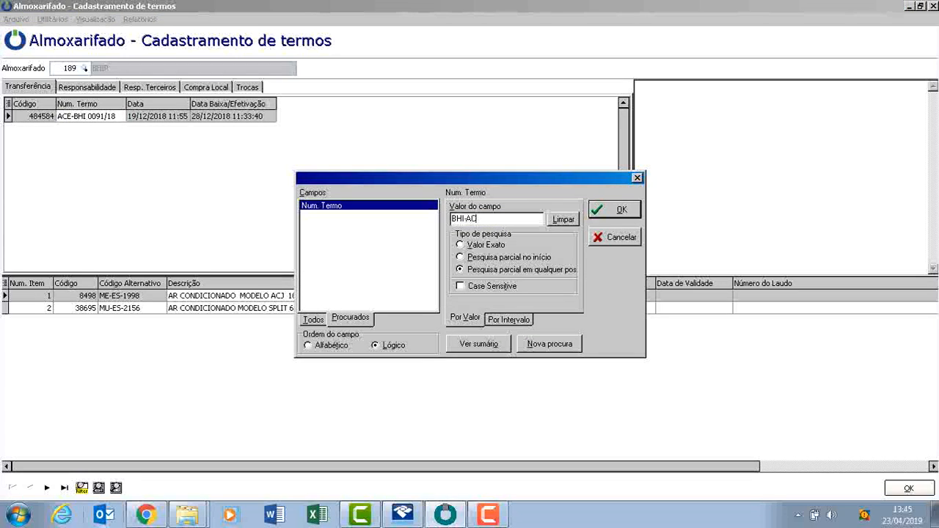
pyautogui.write('E 0031/19')
pyautogui.press('Return')
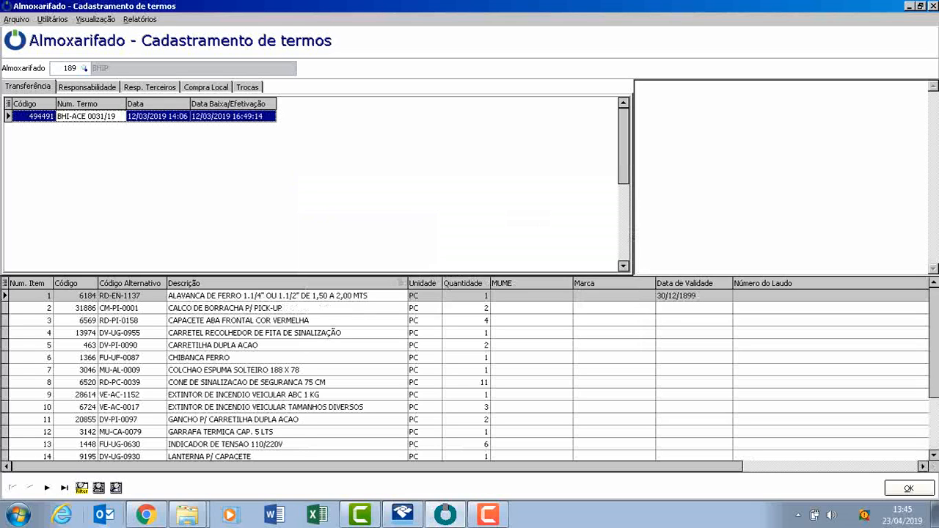
pyautogui.moveTo(934, 345); pyautogui.dragTo(934, 398)
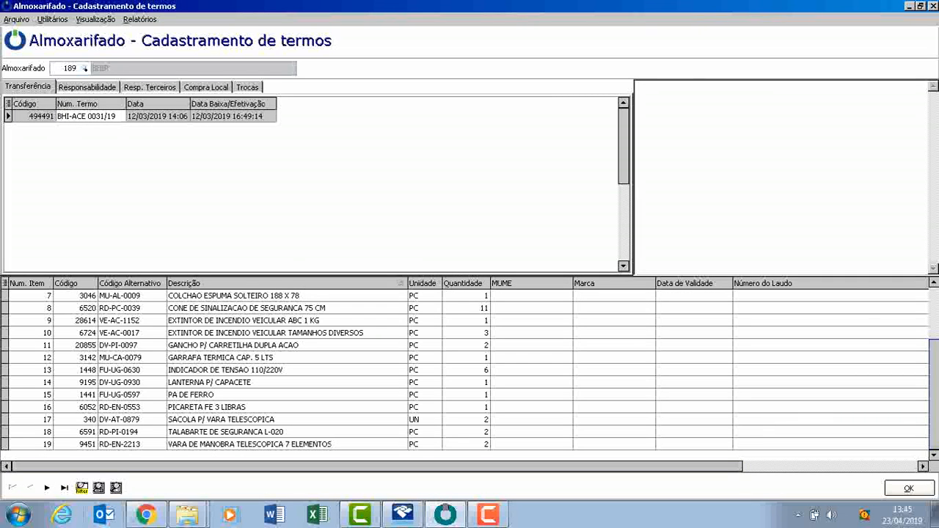
pyautogui.click(287, 444)
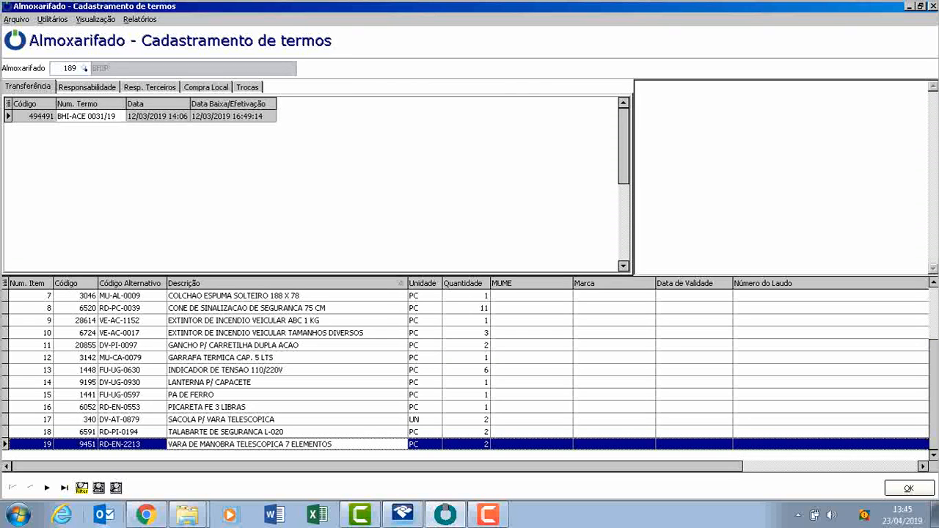
# Generate the report of the selected term BHI-ACE 0031/19 and enlarge the preview to 130%
pyautogui.click(91, 116)
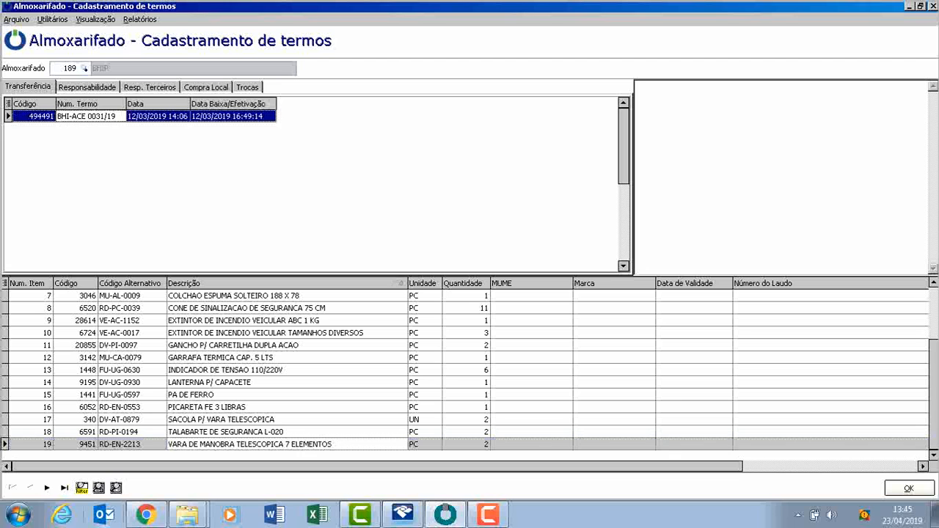
pyautogui.click(139, 20)
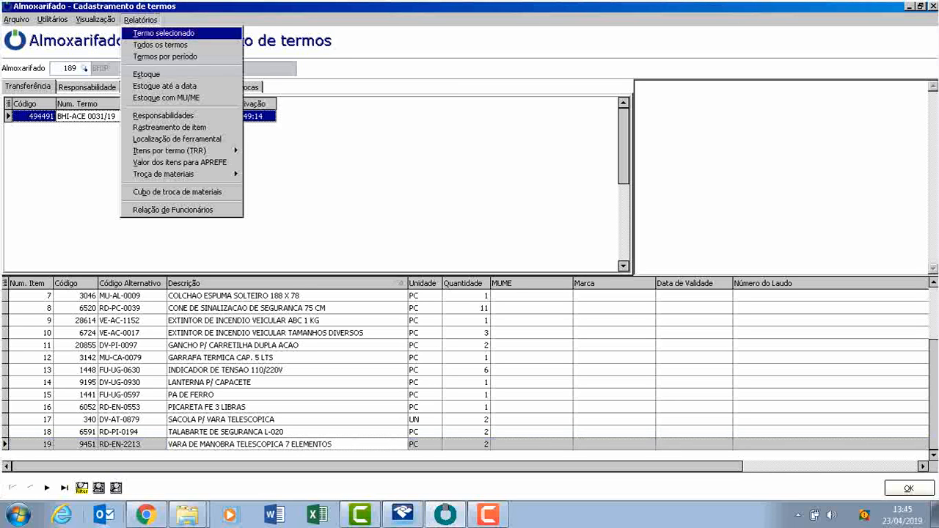
pyautogui.click(193, 30)
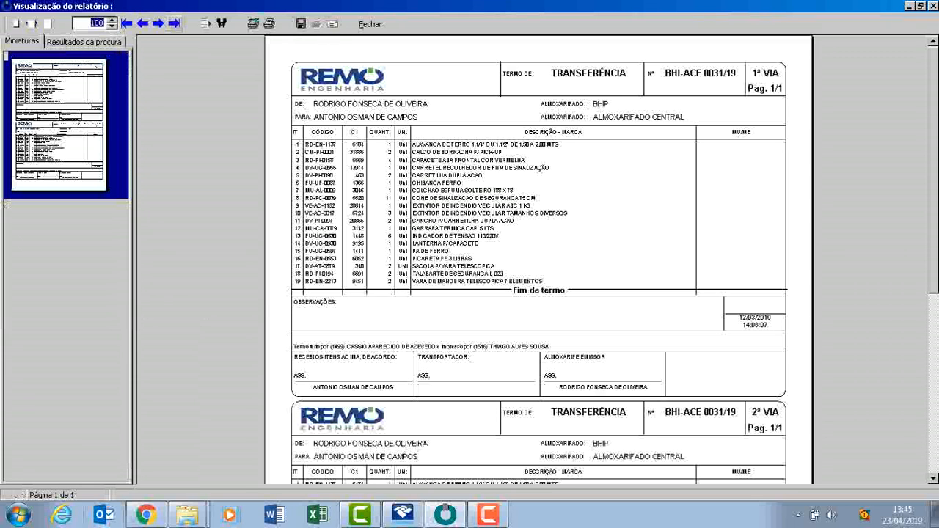
pyautogui.click(111, 19)
pyautogui.click(111, 20)
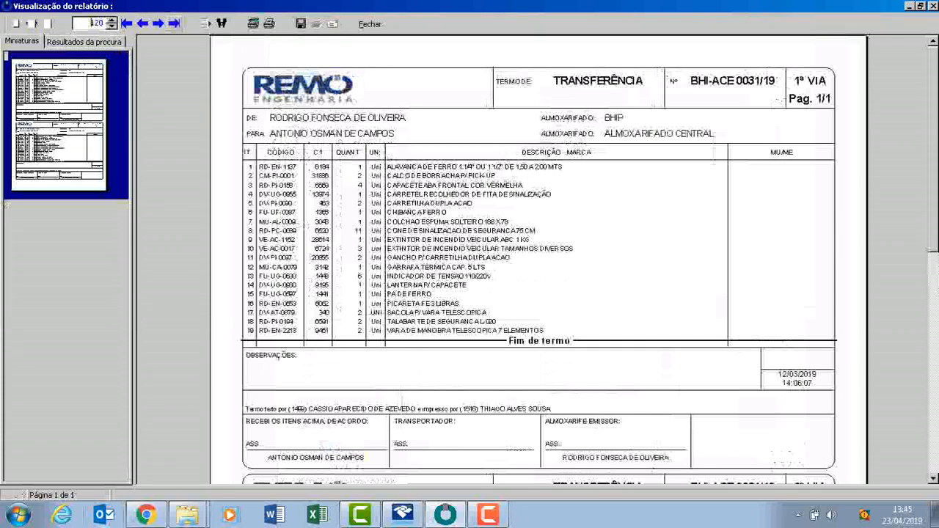
pyautogui.click(111, 20)
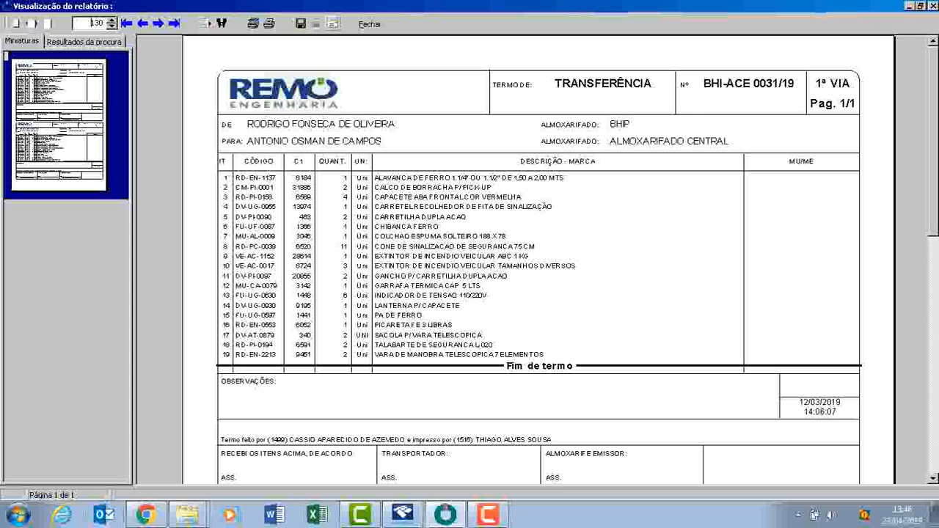
# Review the file formats offered for the transfer term report and its text search option
pyautogui.click(332, 23)
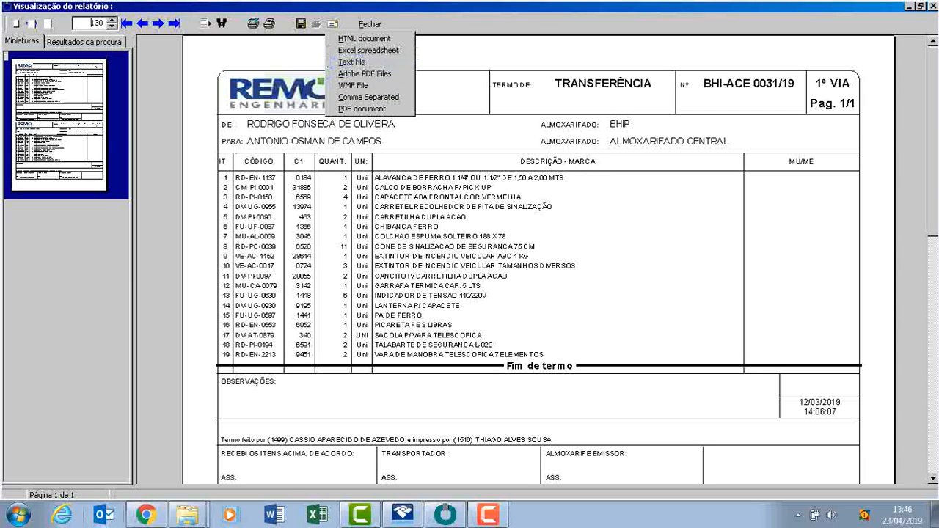
pyautogui.press('Escape')
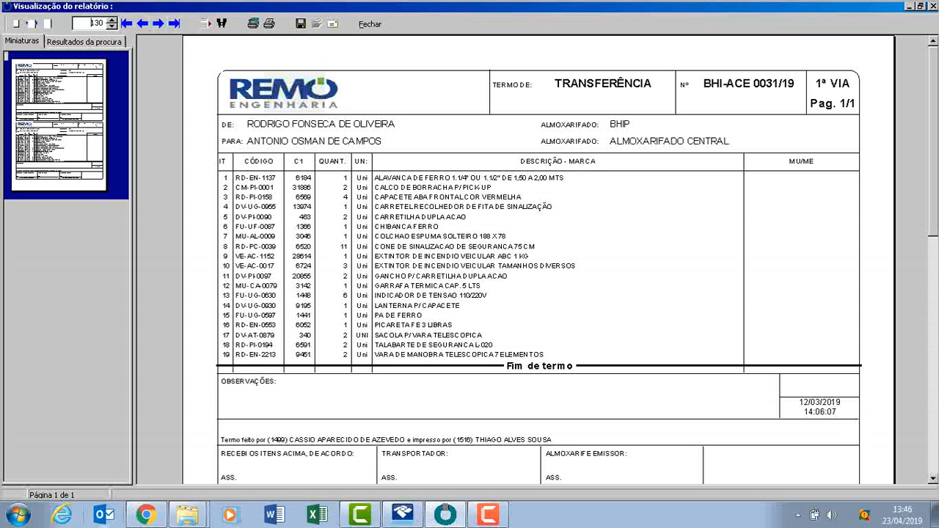
pyautogui.click(221, 24)
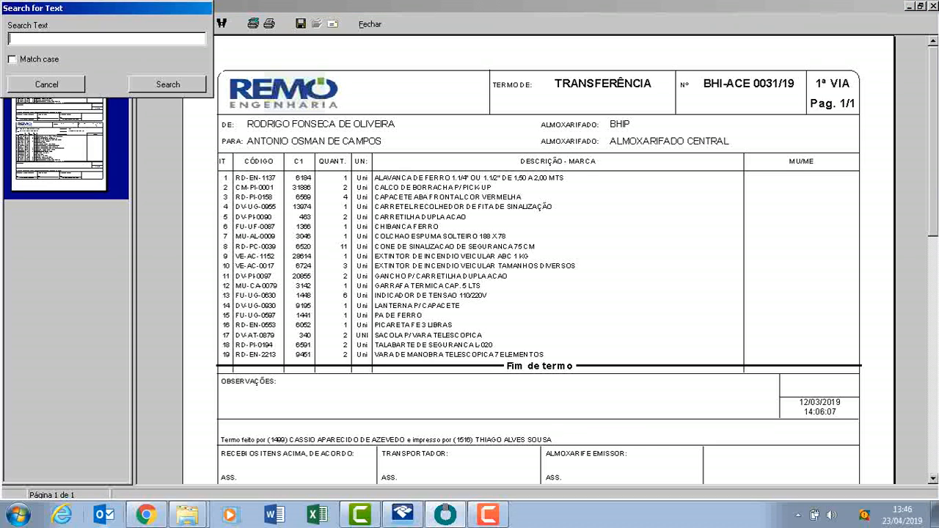
pyautogui.press('Escape')
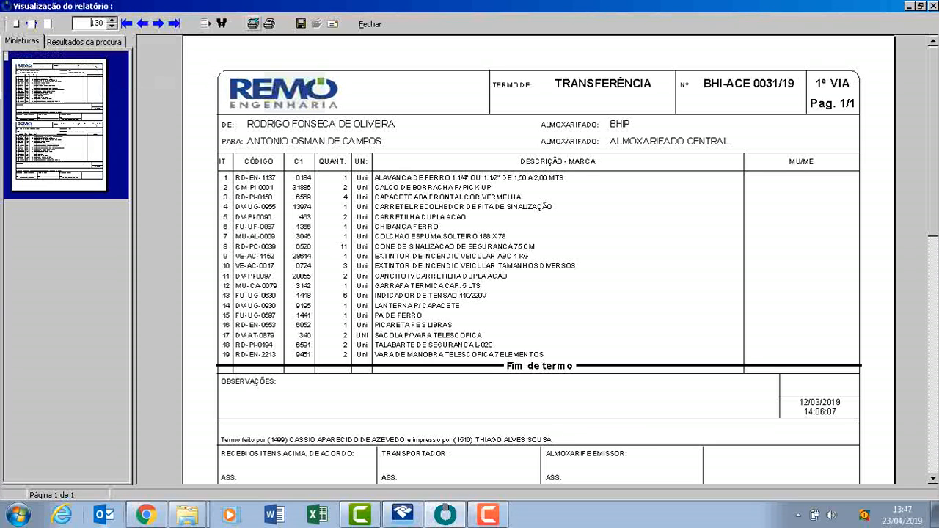
# Review the print options and available printers for the transfer term without printing, and close the report preview
pyautogui.click(253, 23)
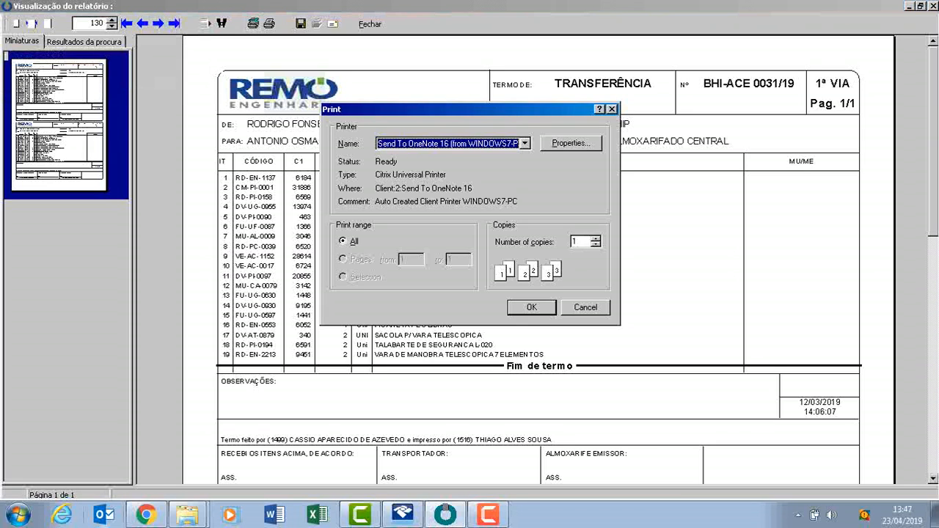
pyautogui.click(524, 144)
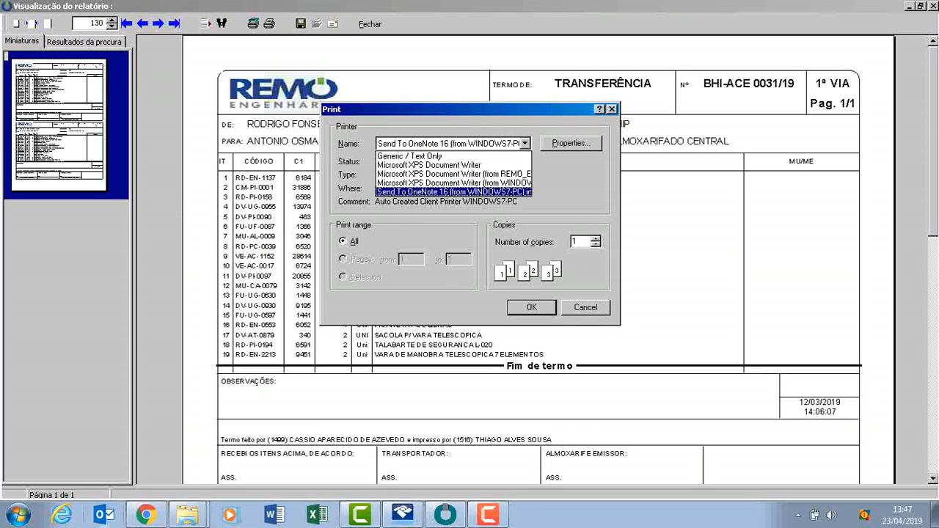
pyautogui.click(525, 144)
pyautogui.click(612, 109)
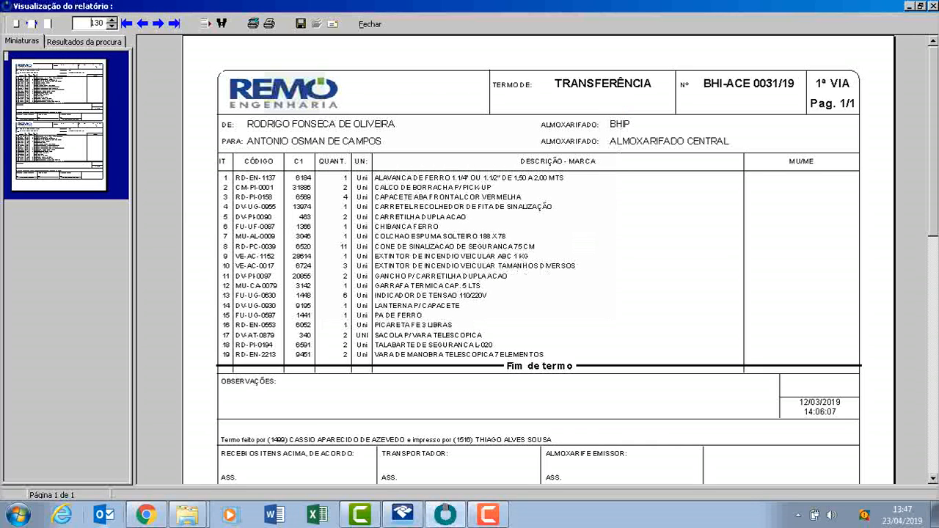
pyautogui.click(269, 23)
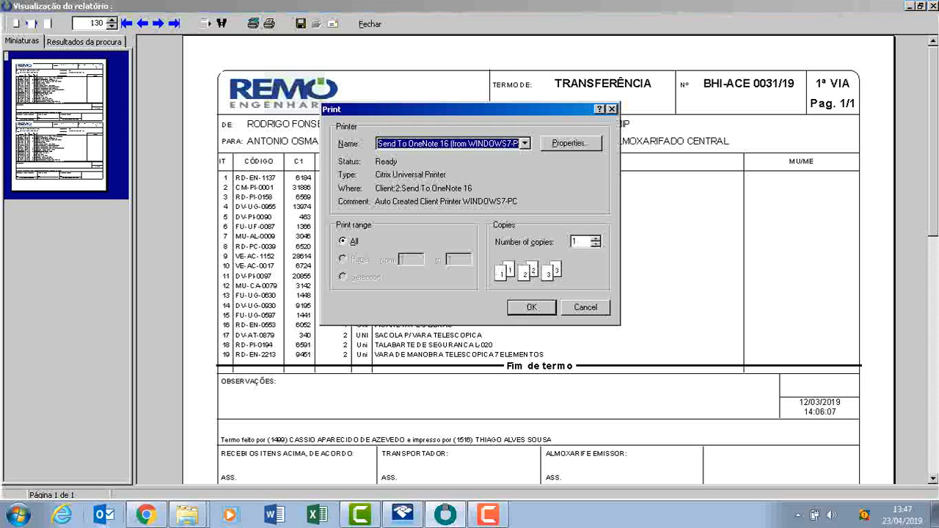
pyautogui.press('Escape')
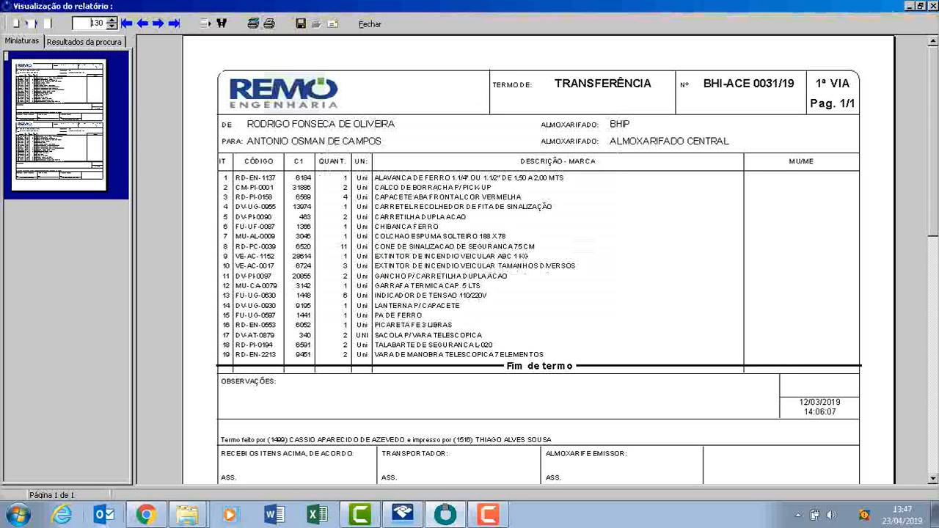
pyautogui.click(370, 23)
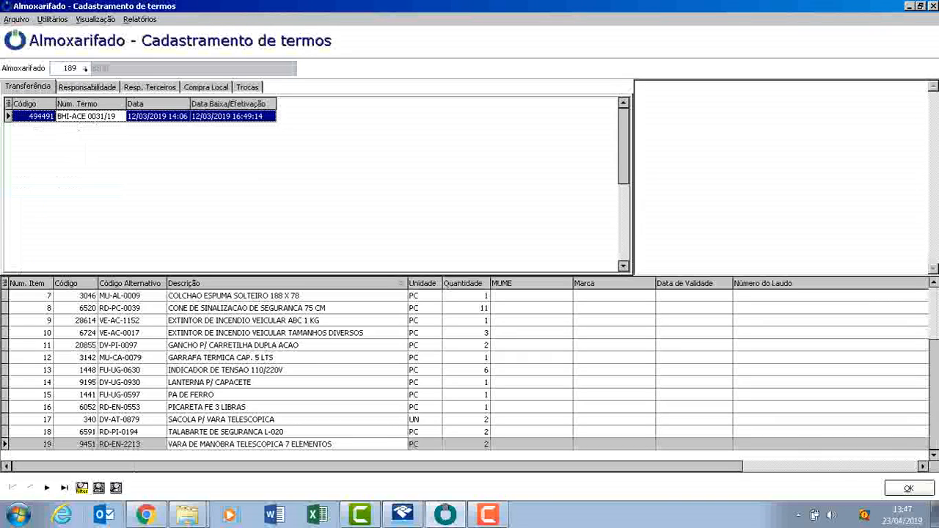
# Generate the Localização de ferramental report for item 9451 and enlarge the preview to 120%
pyautogui.click(139, 19)
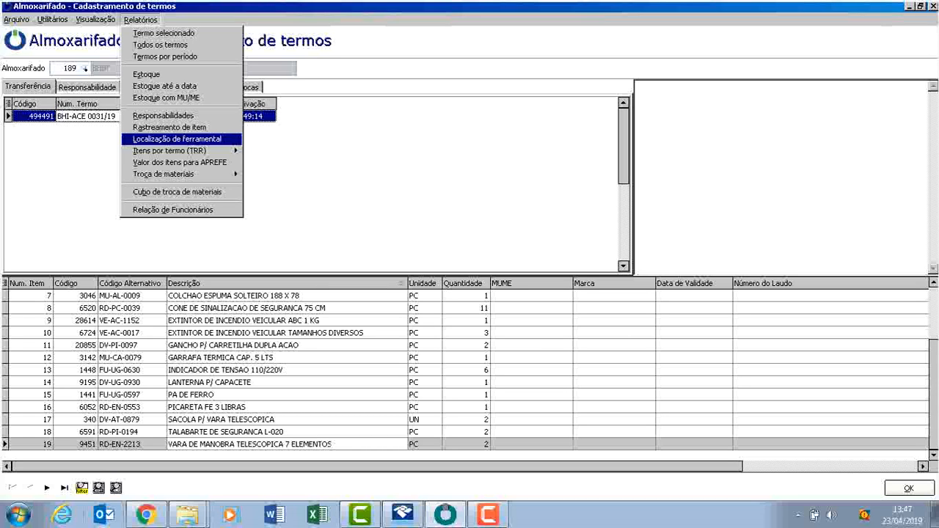
pyautogui.press('Return')
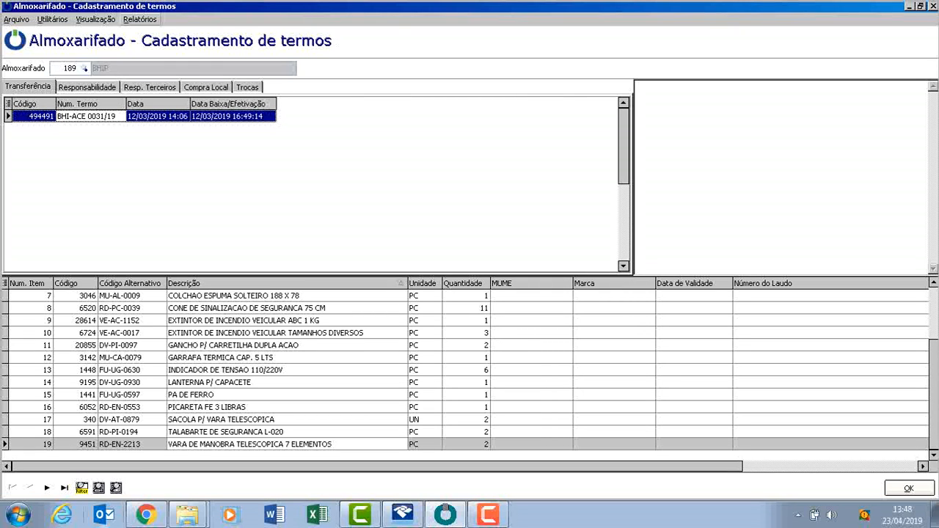
pyautogui.click(139, 19)
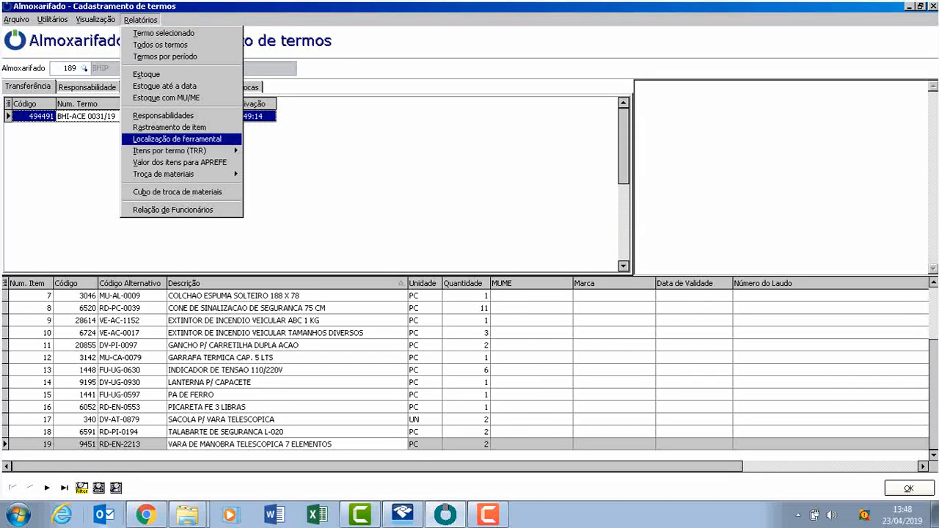
pyautogui.press('Return')
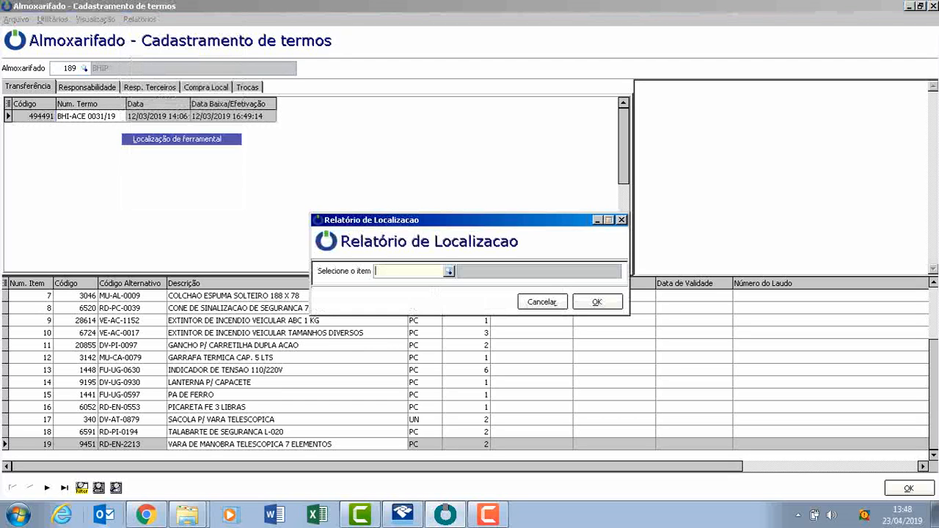
pyautogui.moveTo(366, 55); pyautogui.dragTo(416, 107)
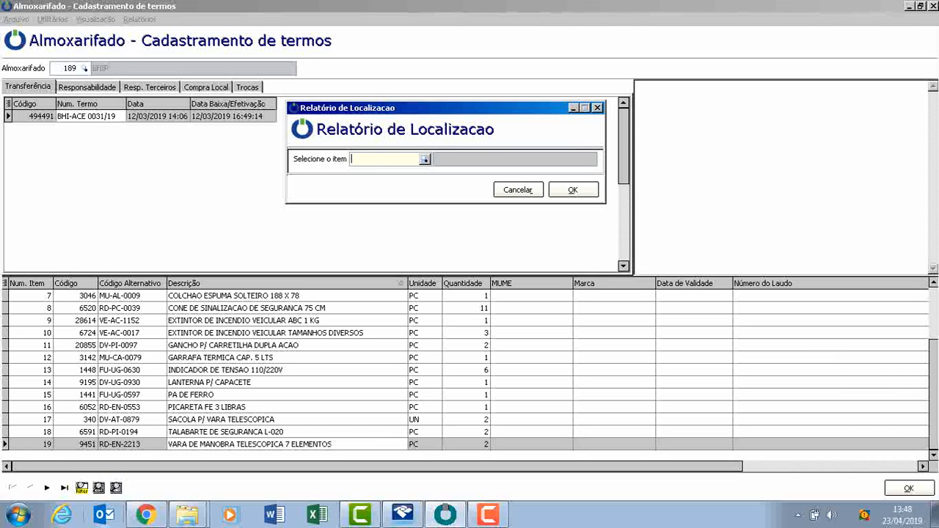
pyautogui.write('9451')
pyautogui.press('Tab')
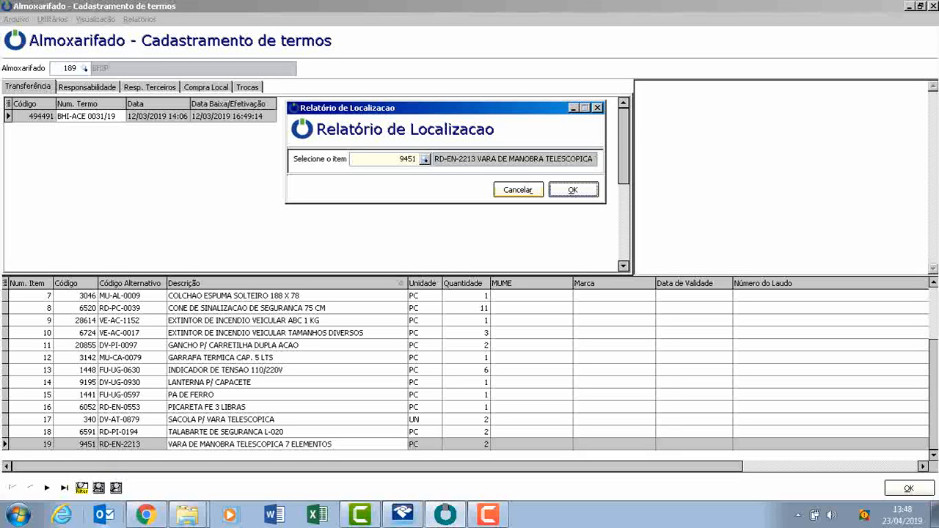
pyautogui.press('Return')
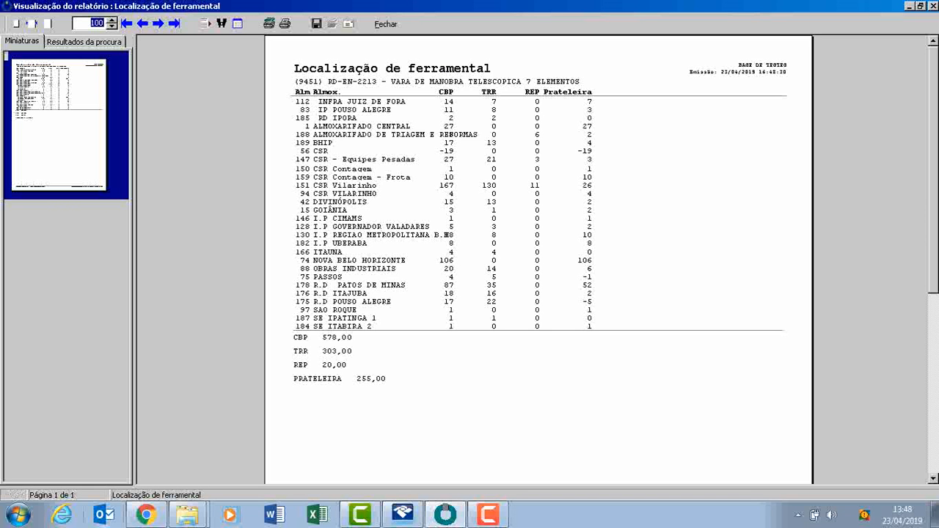
pyautogui.write('120')
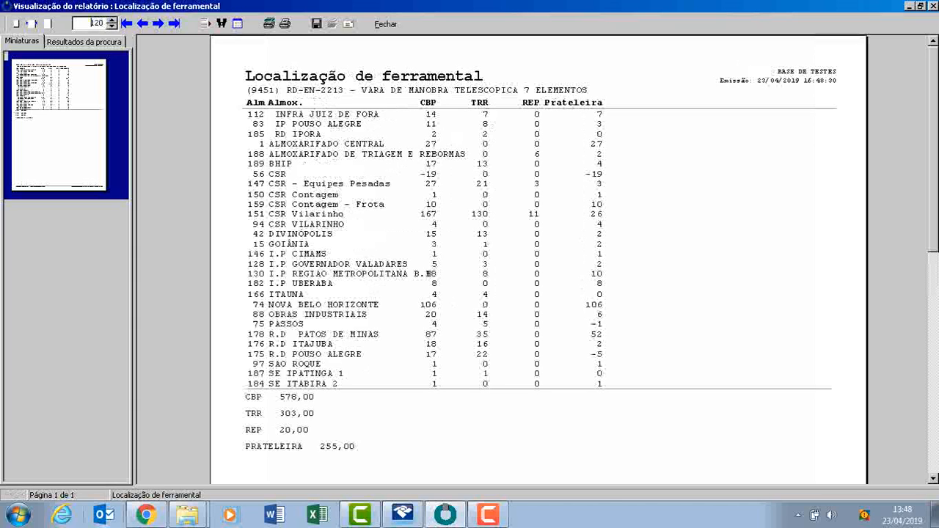